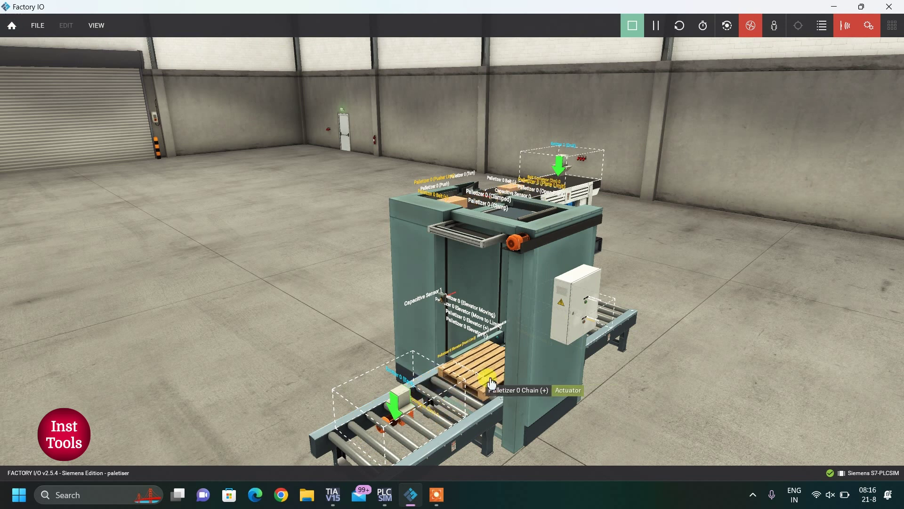
Step: Examine the running palletizer's pallet infeed, elevator and upper box-loading area in the 3D scene
scroll(464, 313, "down", 3)
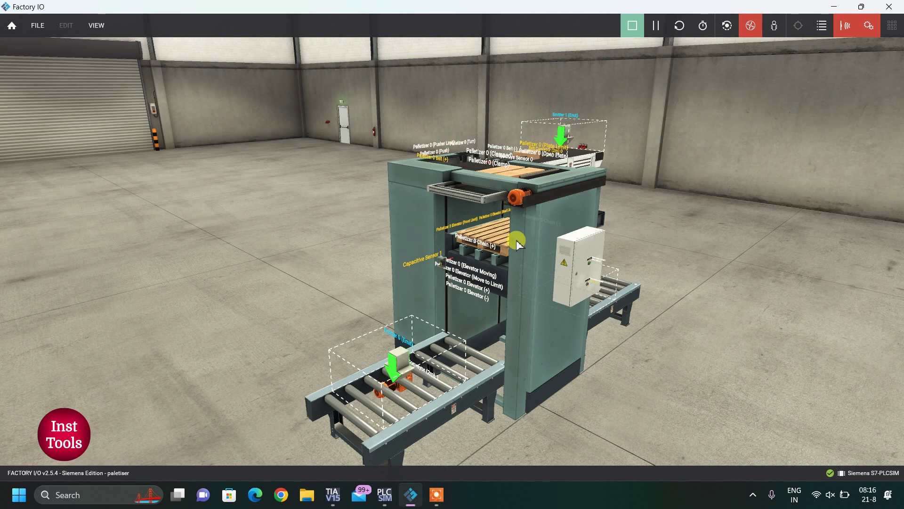
middle_click_drag(518, 243, 515, 267)
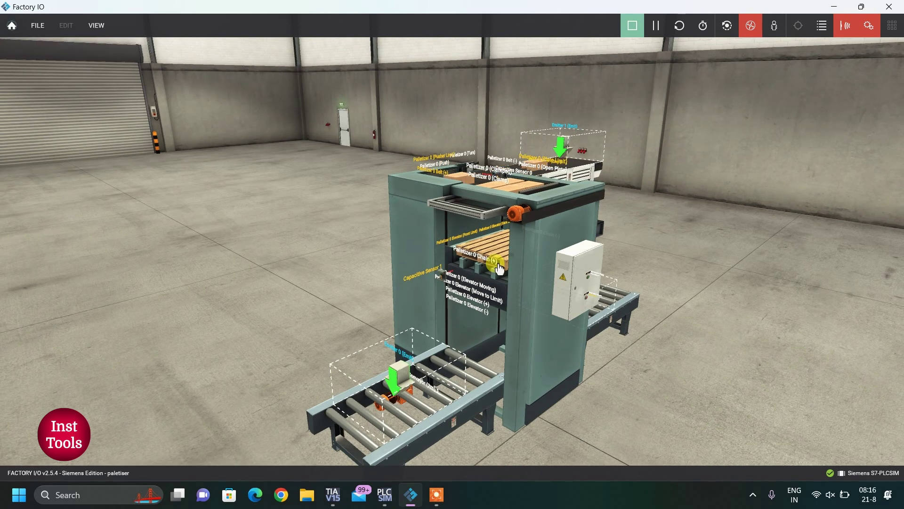
scroll(521, 239, "up", 3)
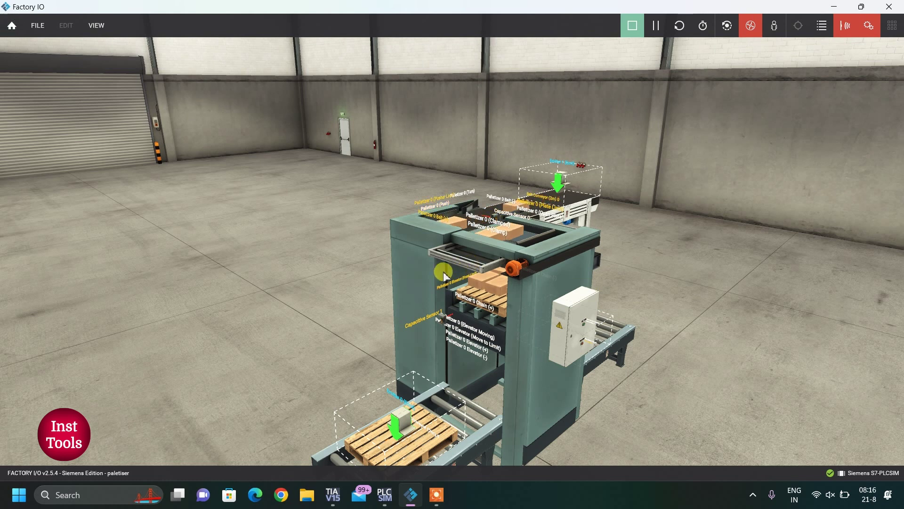
right_click_drag(411, 272, 368, 272)
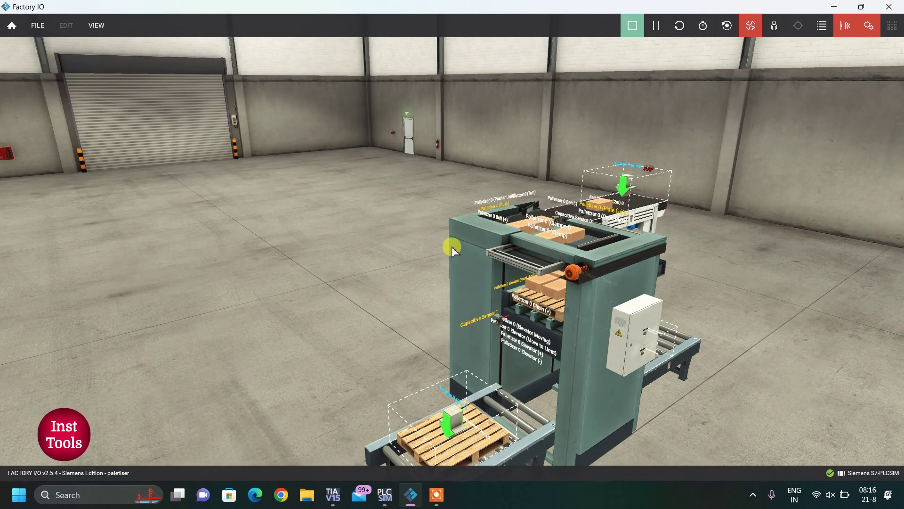
key("d")
key("d")
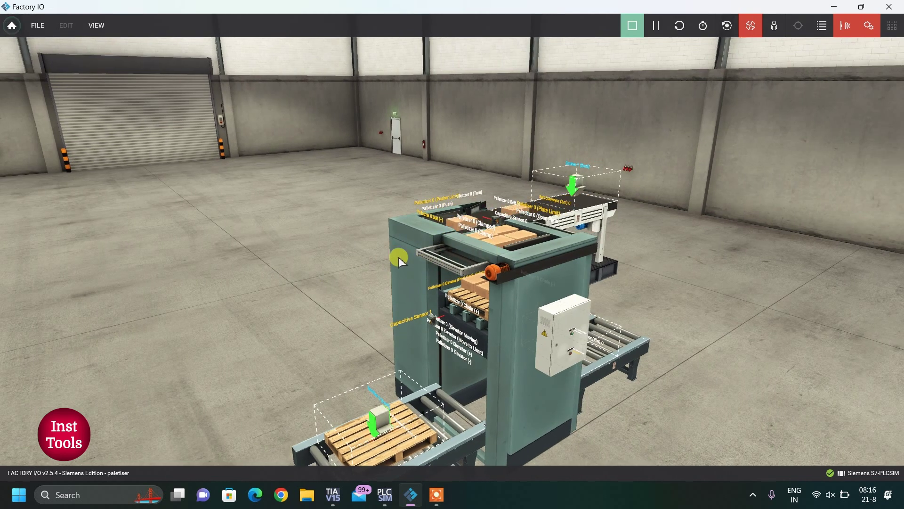
right_click_drag(391, 264, 452, 247)
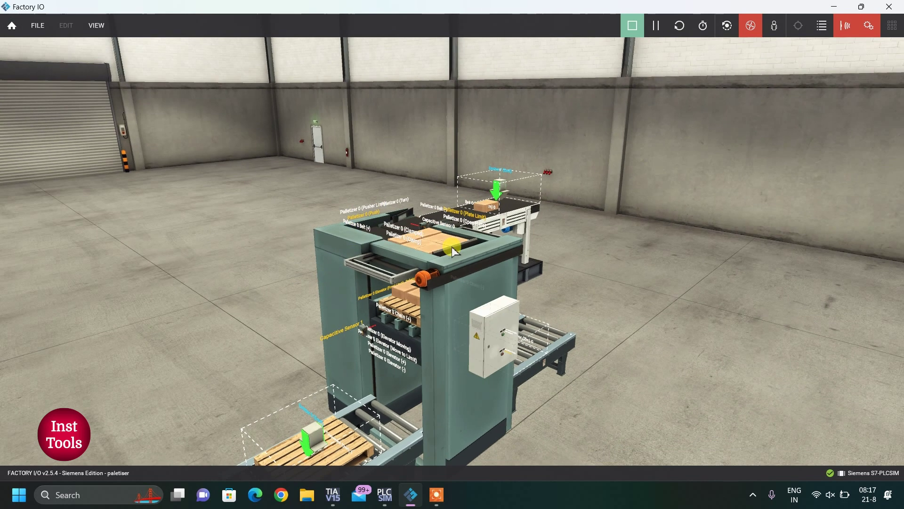
key("w")
key("w")
key("a")
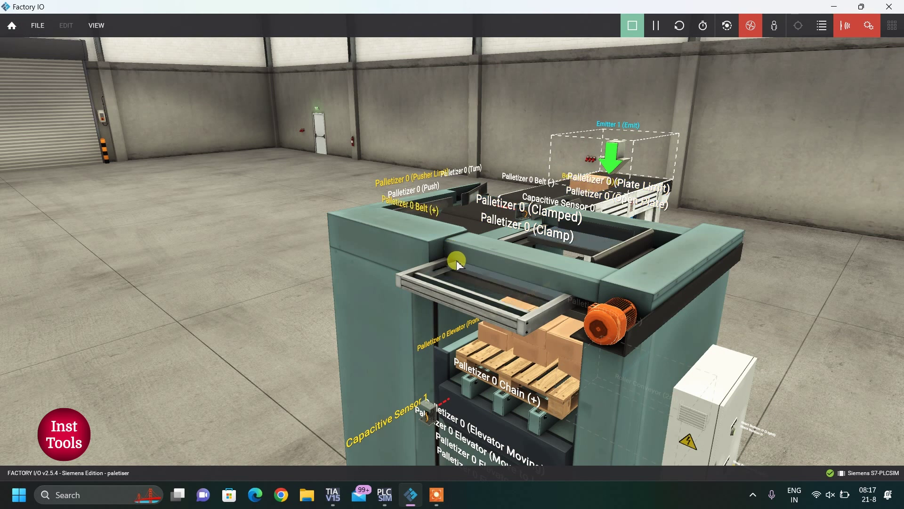
Step: Examine up close how boxes are stacked in layers on the pallet inside the palletizer
double_click(449, 333)
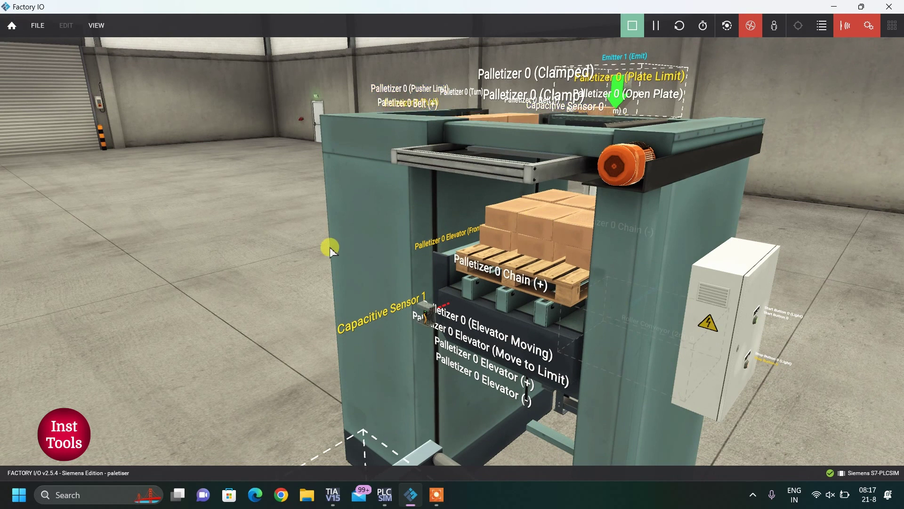
right_click_drag(329, 247, 447, 247)
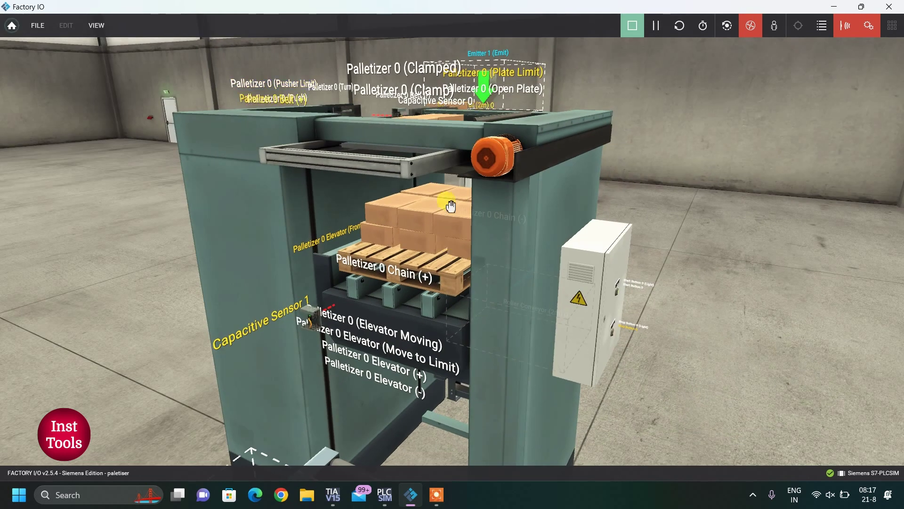
right_click_drag(339, 244, 451, 246)
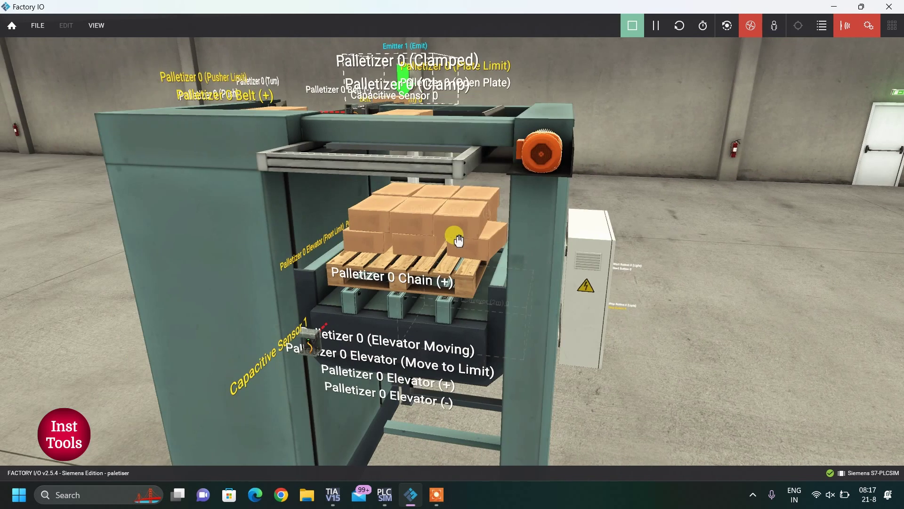
middle_click_drag(460, 240, 593, 231)
scroll(551, 242, "up", 2)
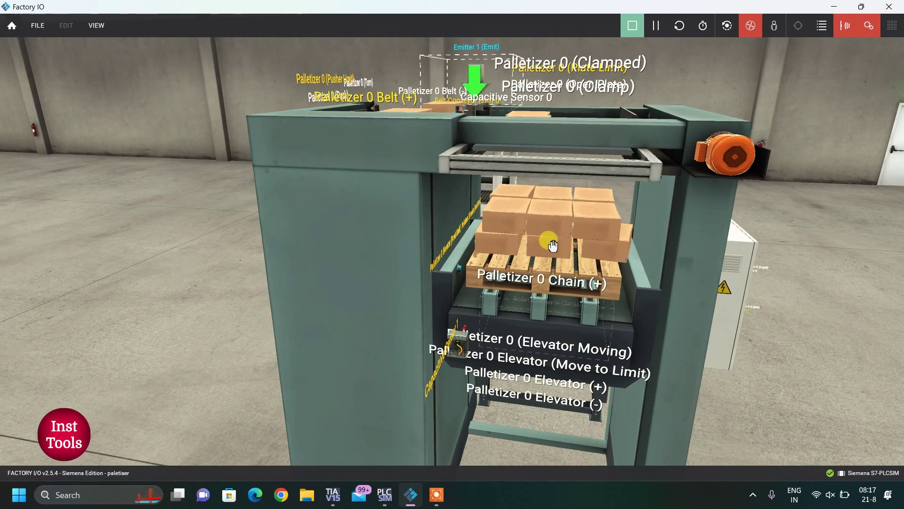
right_click_drag(555, 256, 549, 246)
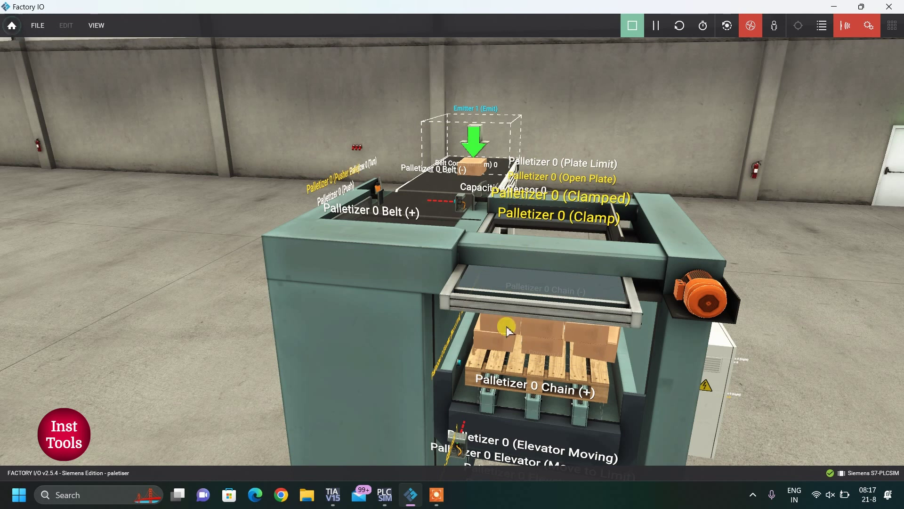
Step: Follow the loaded pallet down the elevator to the exit roller conveyor and the next empty pallet's entry
scroll(516, 359, "down", 3)
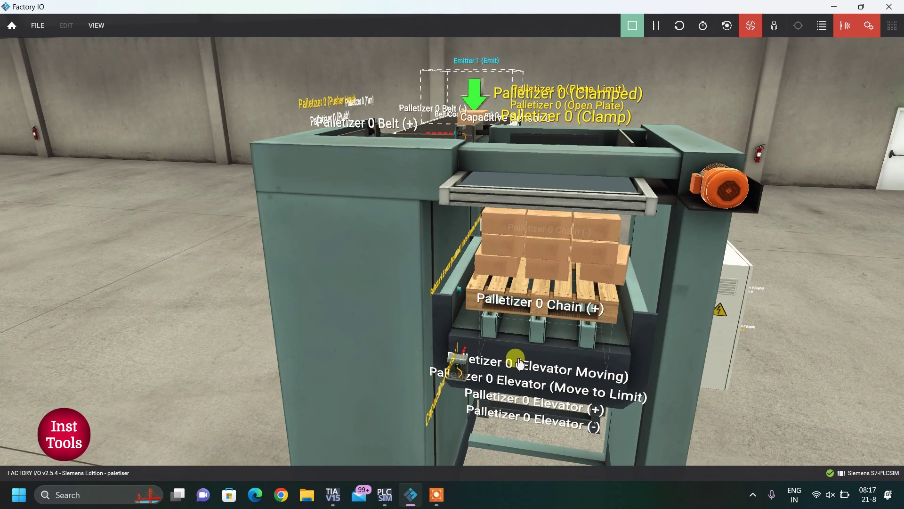
right_click_drag(518, 361, 517, 360)
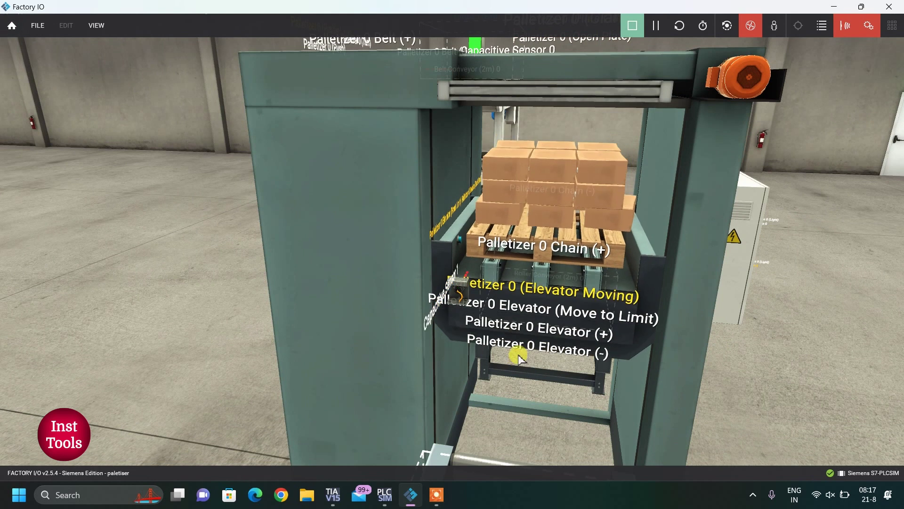
scroll(521, 349, "down", 2)
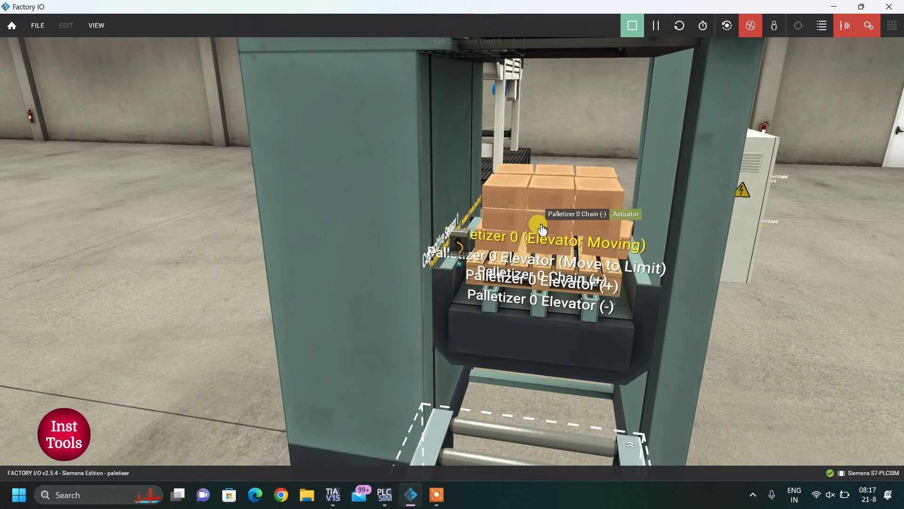
scroll(545, 278, "down", 3)
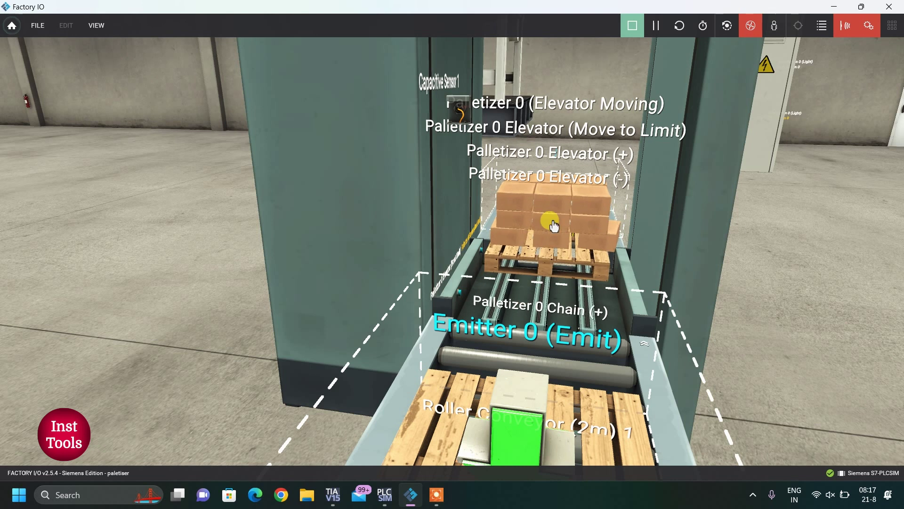
scroll(560, 228, "down", 1)
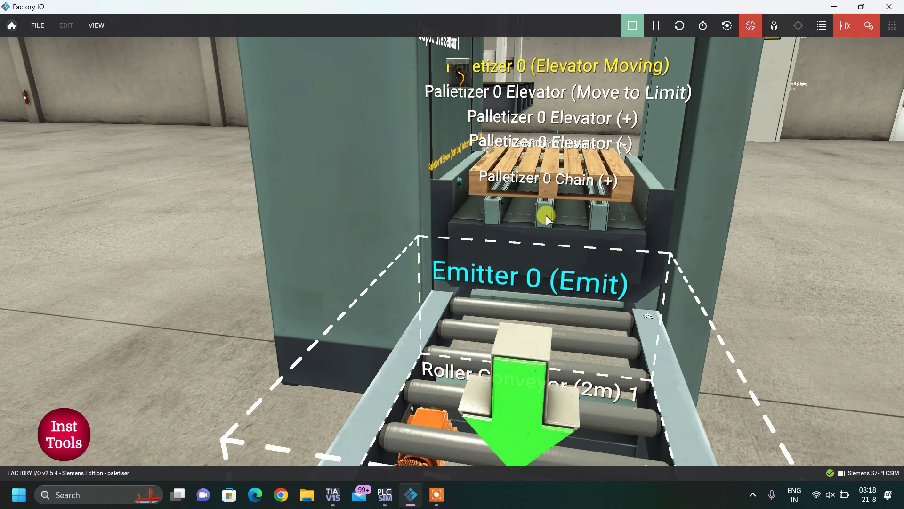
scroll(544, 215, "up", 5)
scroll(538, 256, "down", 8)
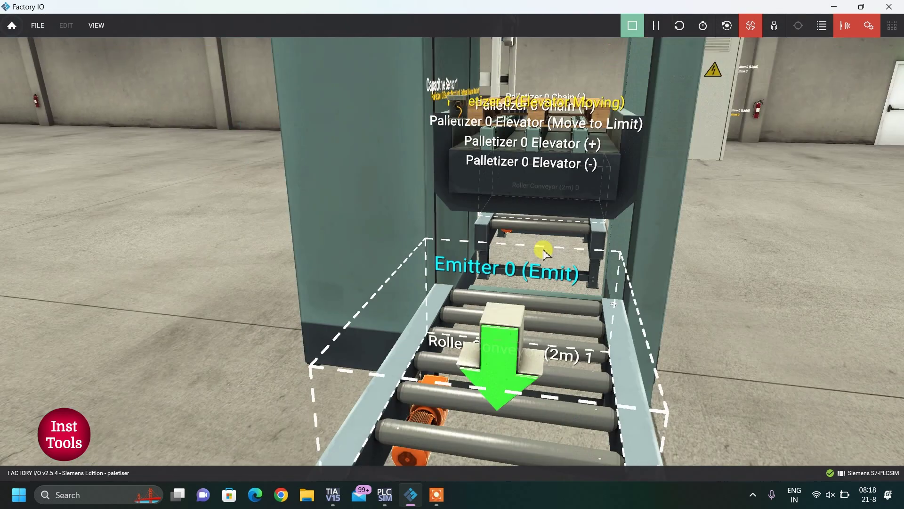
scroll(543, 241, "down", 6)
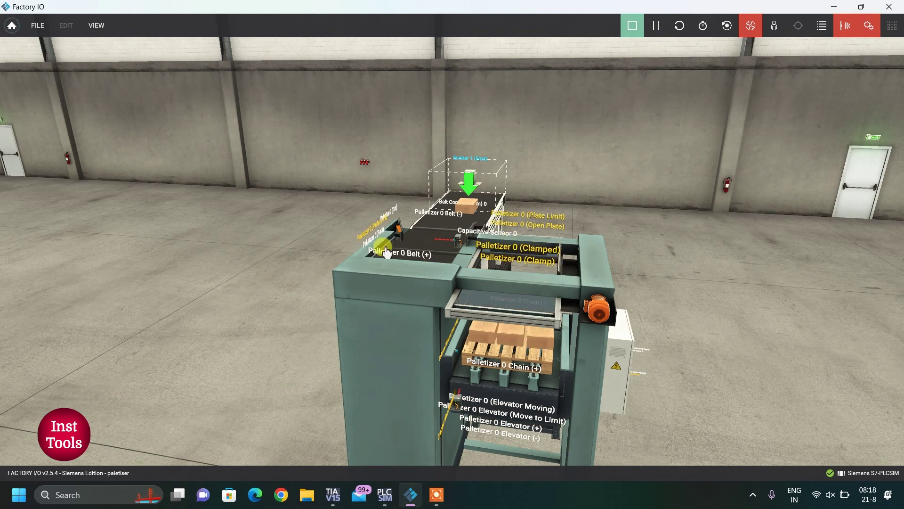
Step: Watch another palletizing cycle, from the feed belt, pusher, clamp and opening plate to the descent of the stacked pallet
left_click(400, 253)
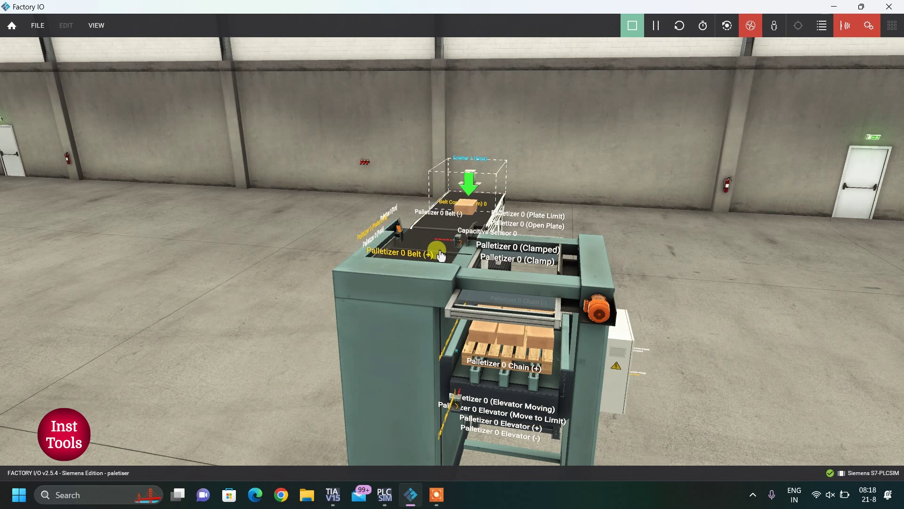
left_click(514, 265)
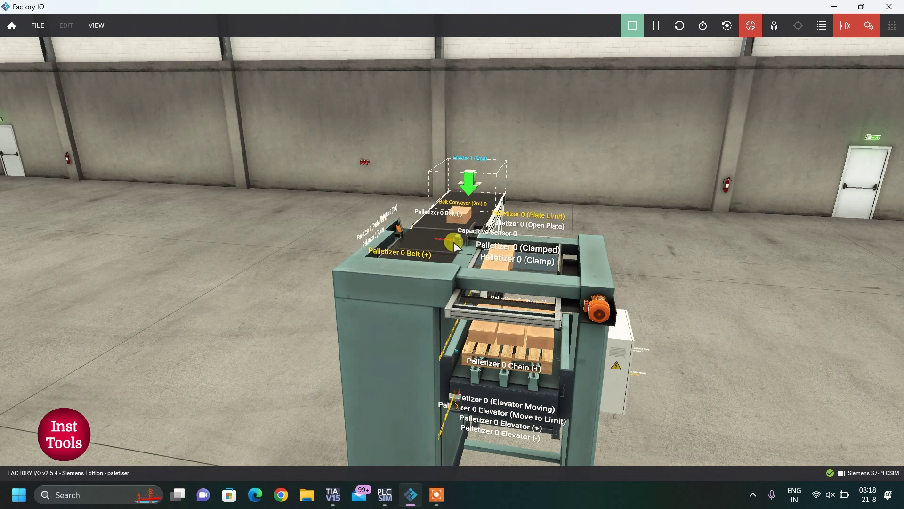
left_click_drag(454, 249, 443, 250)
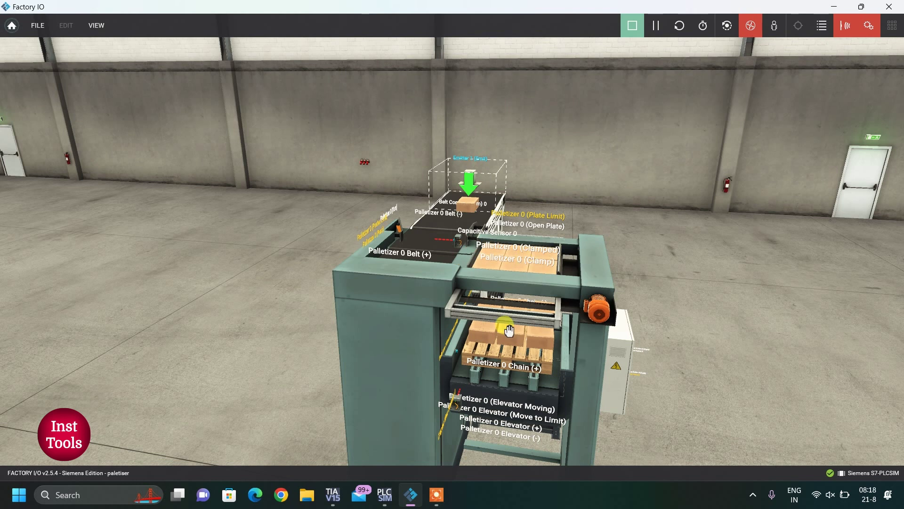
scroll(510, 329, "down", 2)
right_click_drag(511, 332, 524, 267)
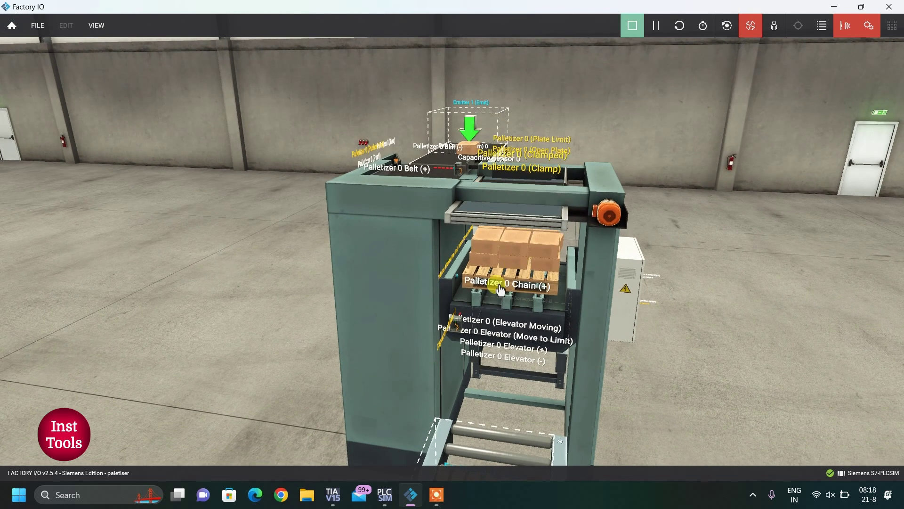
scroll(498, 285, "up", 3)
scroll(494, 292, "up", 1)
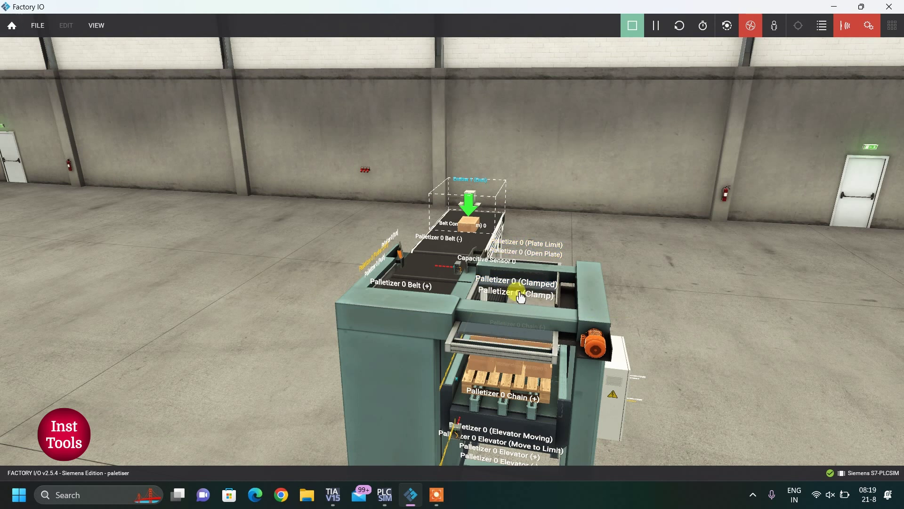
middle_click_drag(519, 300, 519, 297)
scroll(519, 297, "down", 6)
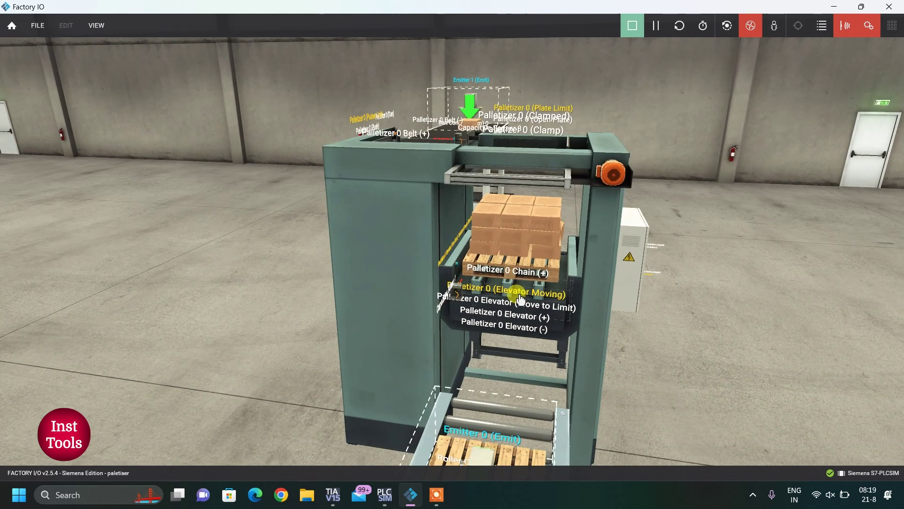
scroll(503, 267, "down", 1)
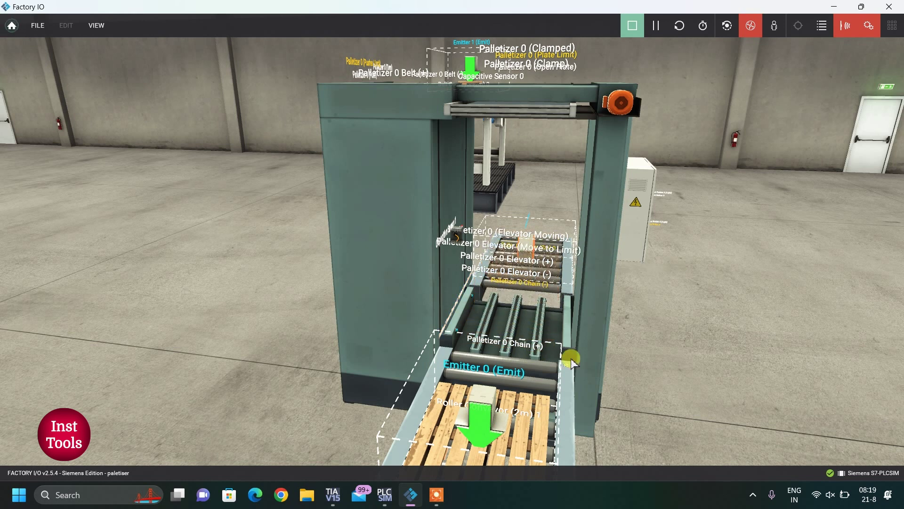
Step: Halt the palletizing process with the red stop button on the electrical cabinet
right_click_drag(656, 329, 451, 247)
scroll(452, 246, "up", 5)
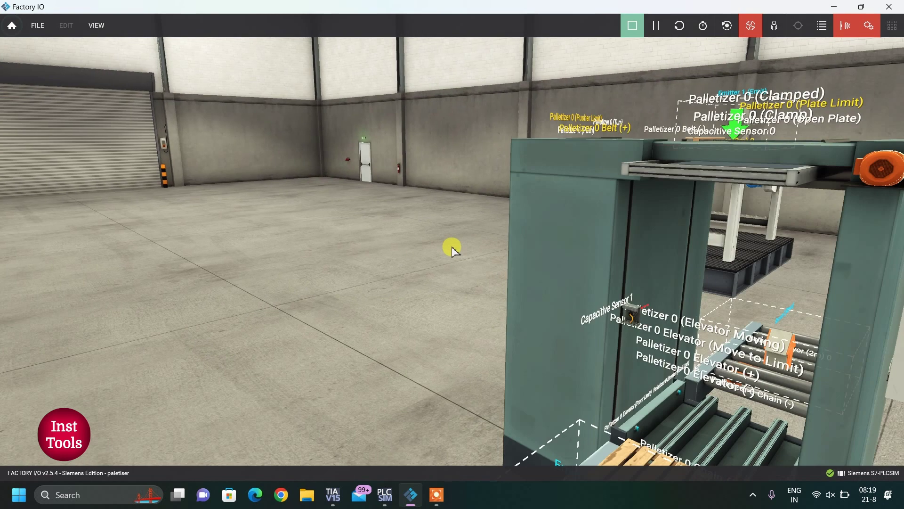
key("d")
key("d")
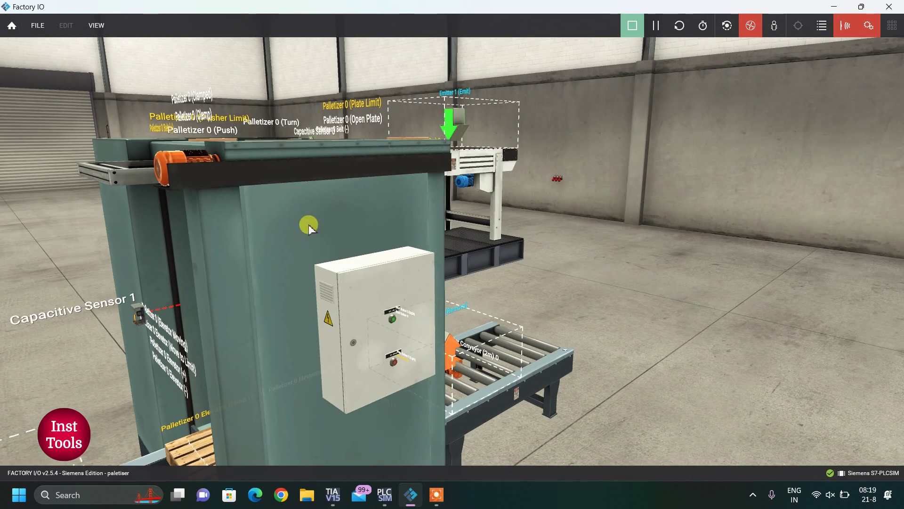
left_click(392, 363)
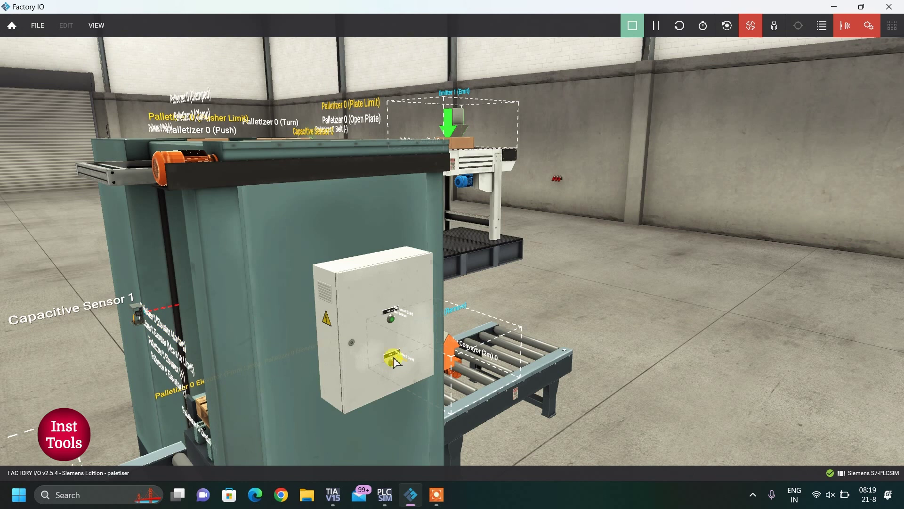
Step: Inspect the whole palletizer line from the cabinet side and stop the simulation
right_click_drag(573, 310, 452, 247)
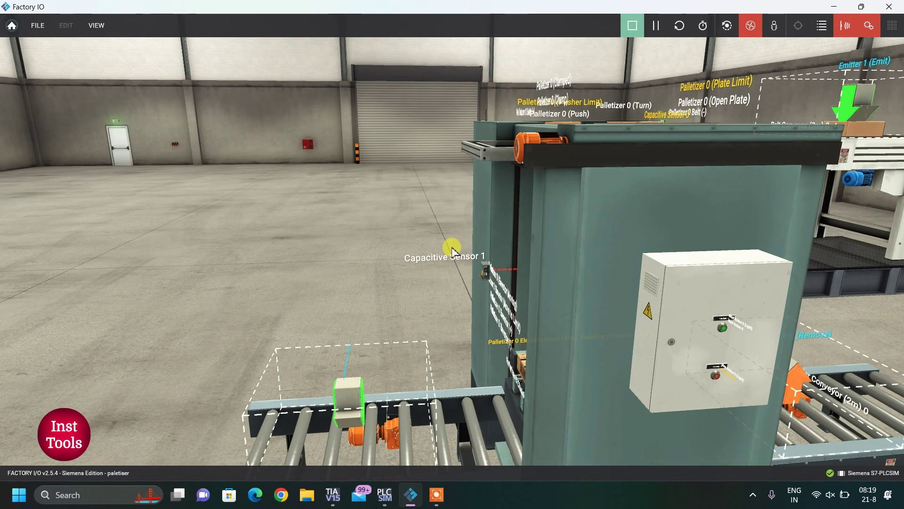
scroll(453, 245, "down", 8)
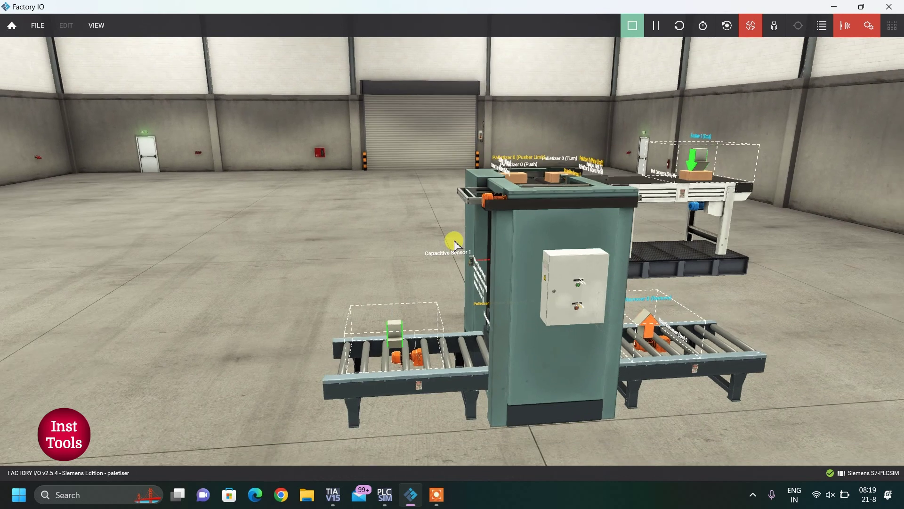
scroll(456, 243, "down", 4)
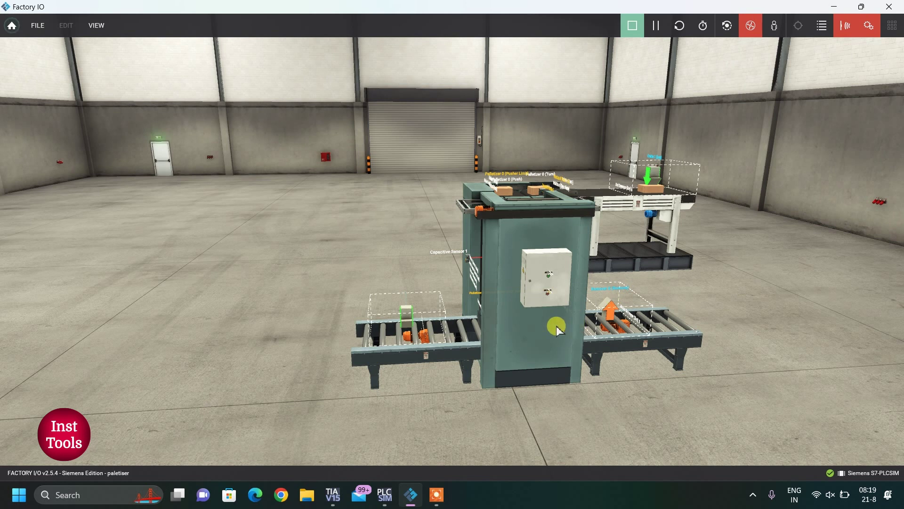
right_click_drag(556, 326, 536, 326)
key("d")
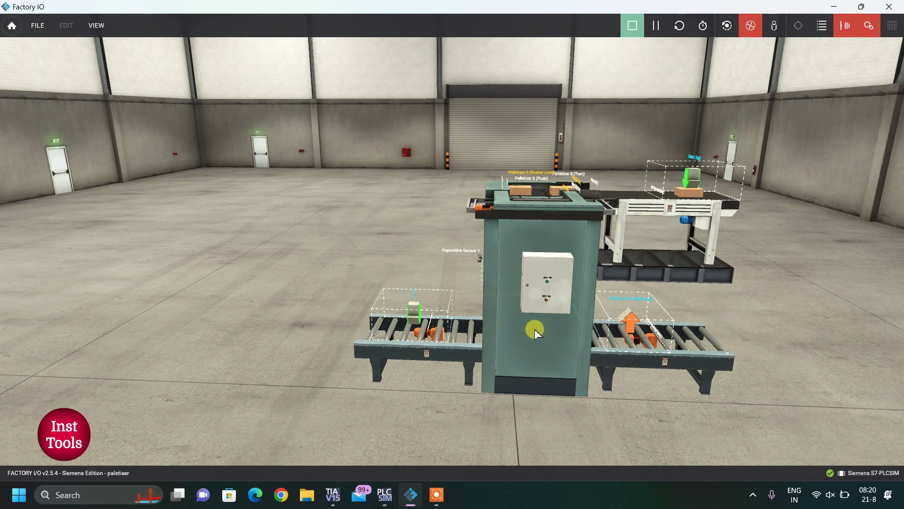
left_click(633, 26)
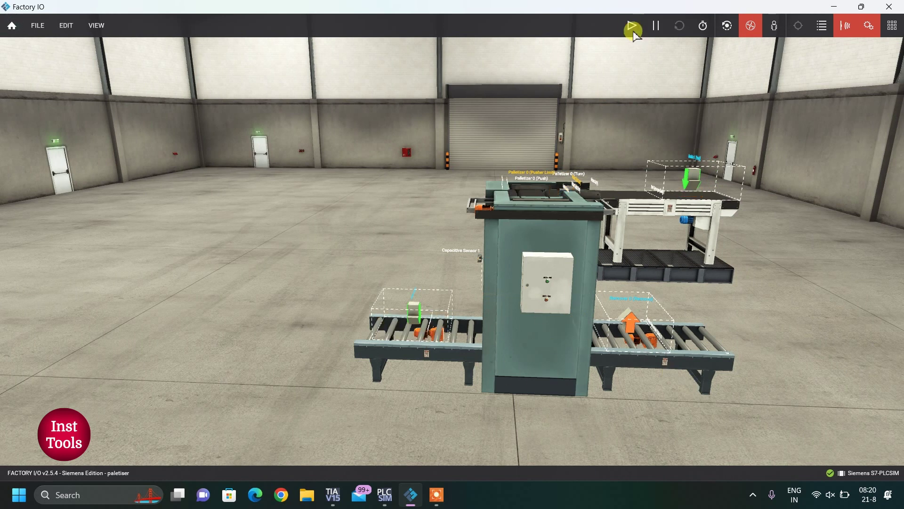
right_click_drag(570, 83, 570, 94)
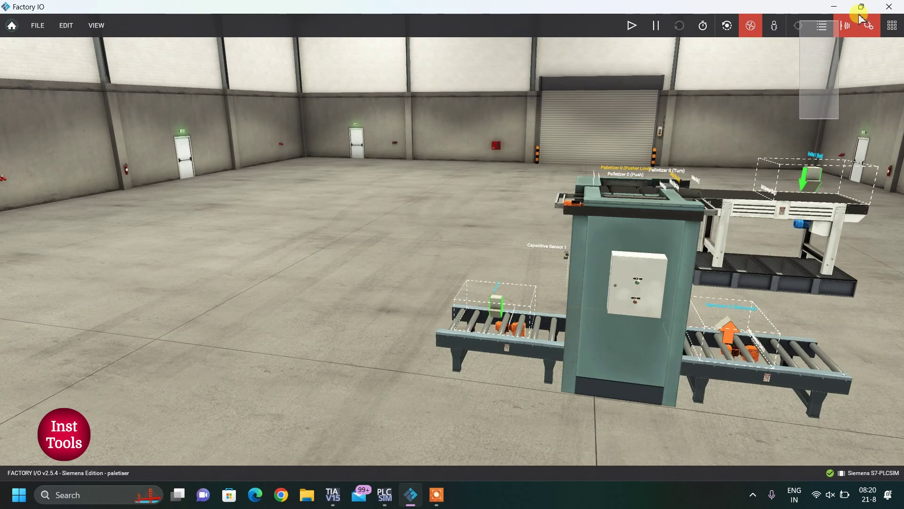
Step: Add a second Palletizer from the Stations parts to the empty floor beside the existing palletizer line
left_click(893, 25)
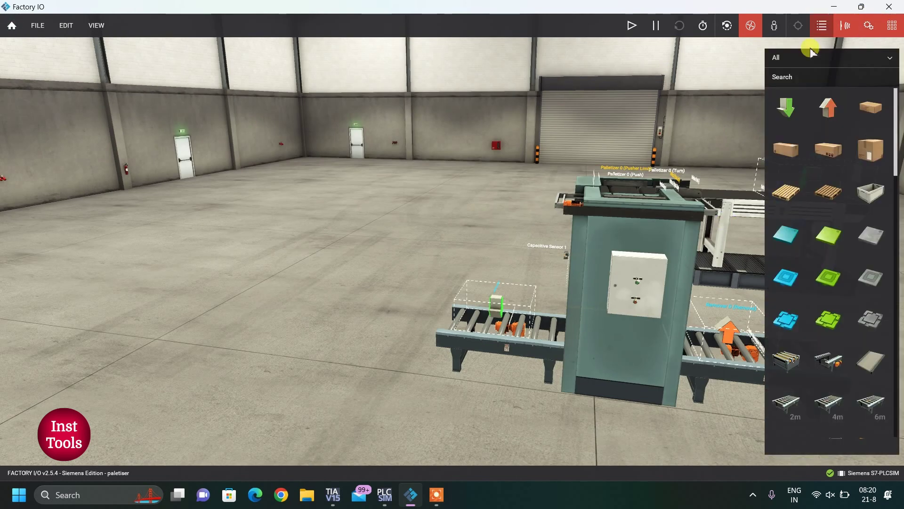
left_click(801, 57)
left_click(788, 172)
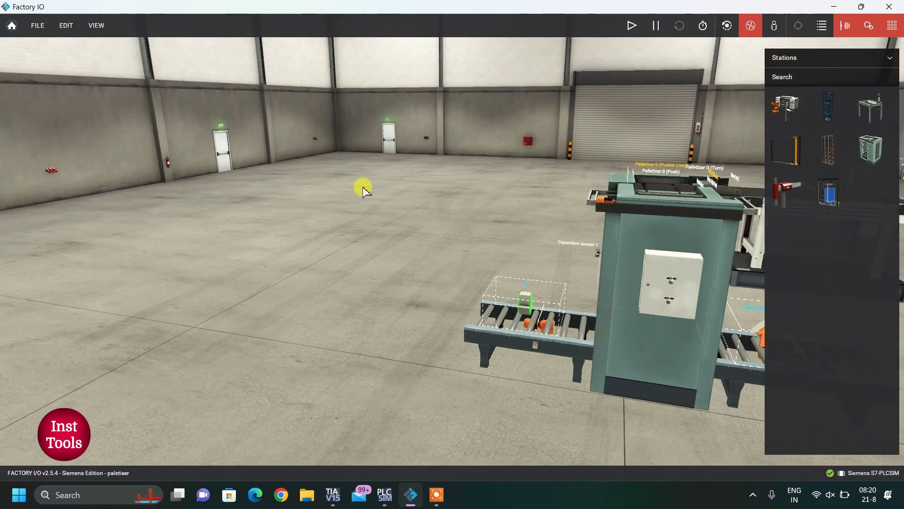
right_click_drag(363, 187, 412, 236)
key("d")
key("a")
key("s")
right_click_drag(496, 244, 521, 237)
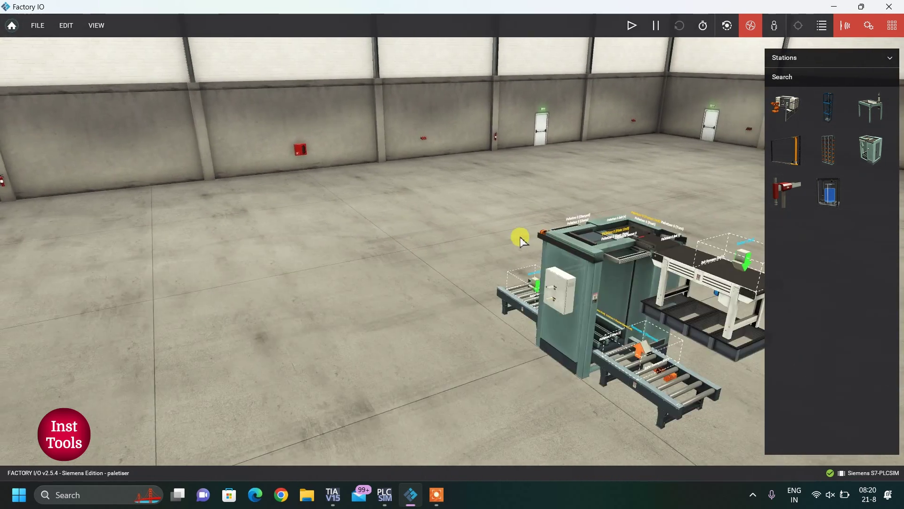
left_click_drag(866, 156, 340, 378)
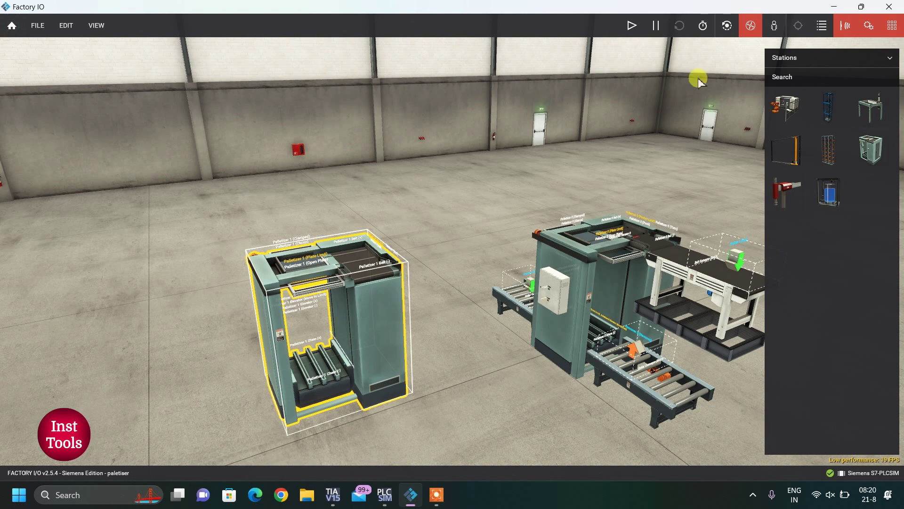
Step: Run the simulation and pin Palletizer 1's Elevator Moving, Elevator (Move to Limit), Elevator (+) and Elevator (-) tags for monitoring
left_click(632, 27)
scroll(201, 244, "down", 4)
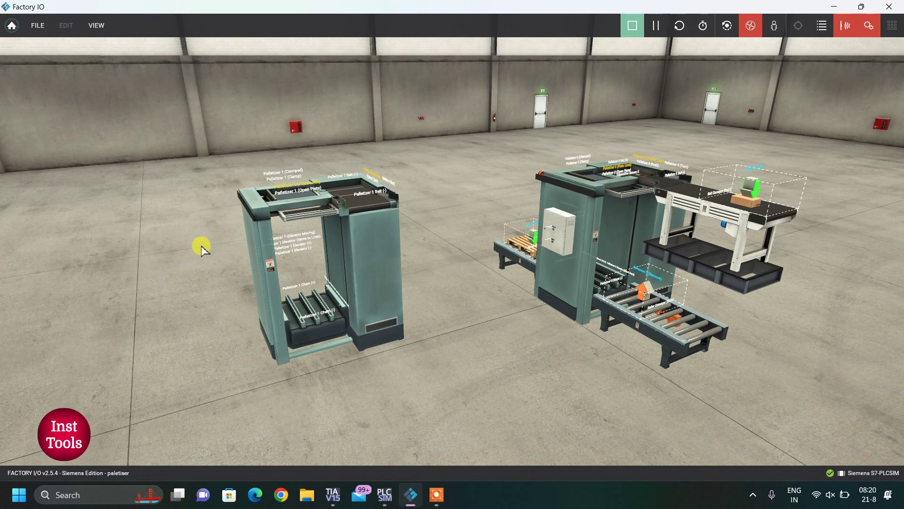
scroll(202, 245, "up", 5)
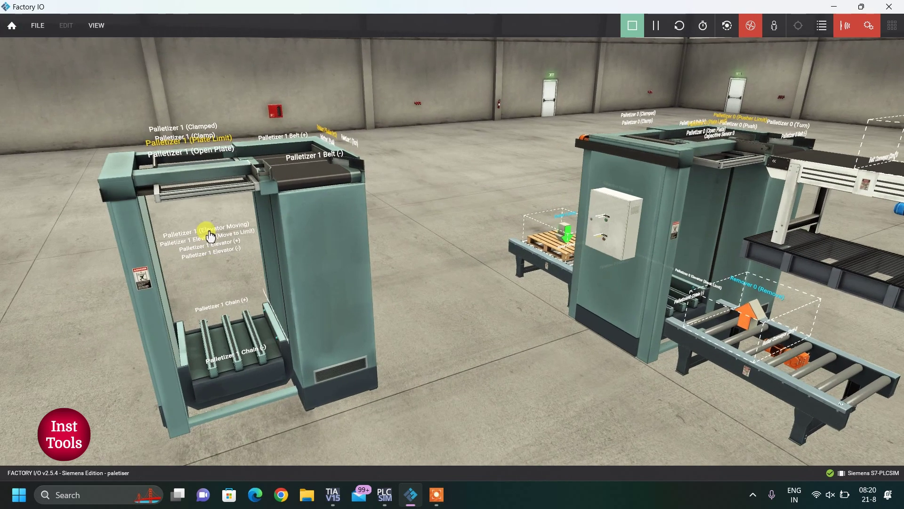
left_click(211, 242)
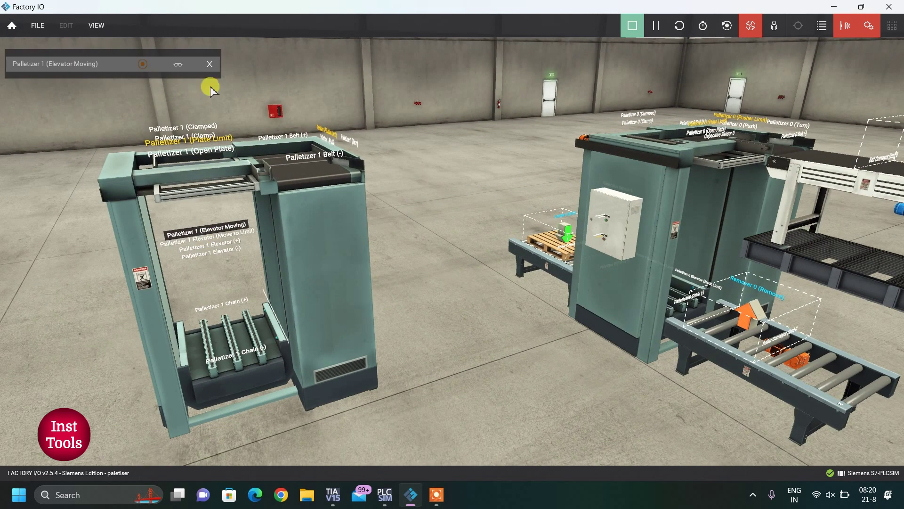
left_click(202, 235)
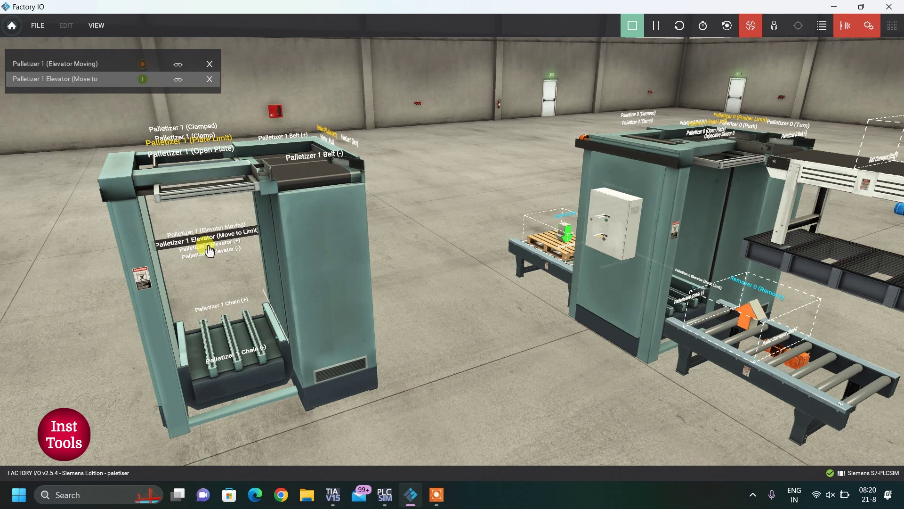
left_click(210, 246)
left_click(212, 253)
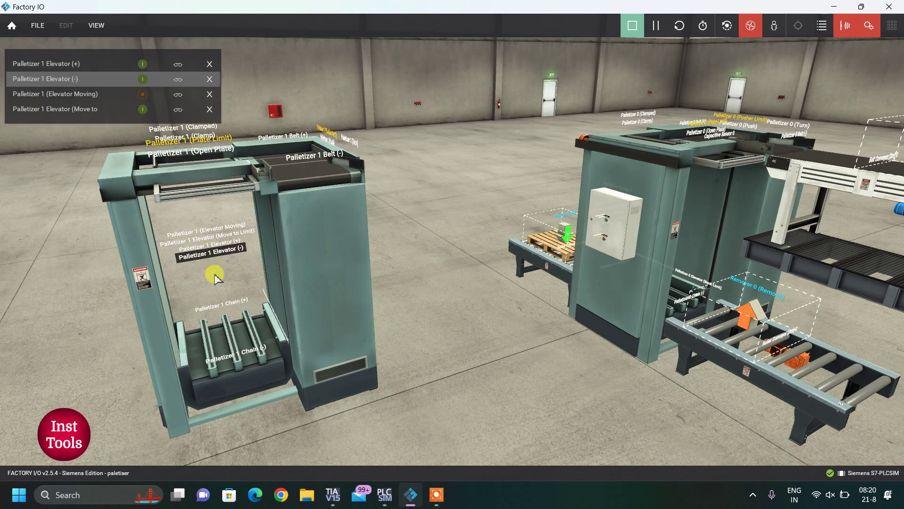
Step: Pin Palletizer 1's Chain (-), Chain (+), Belt (+) and Belt (-) tags to the monitored tags
left_click(237, 360)
left_click(221, 304)
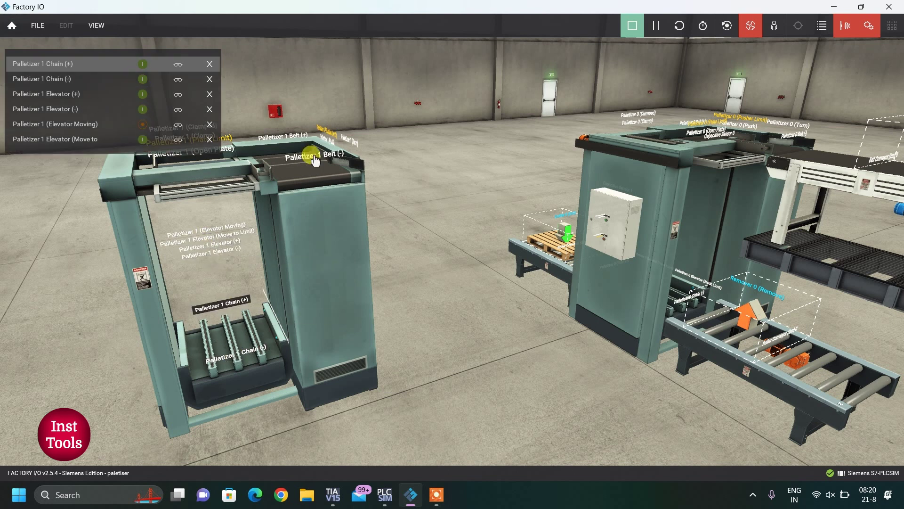
left_click(283, 136)
left_click(313, 156)
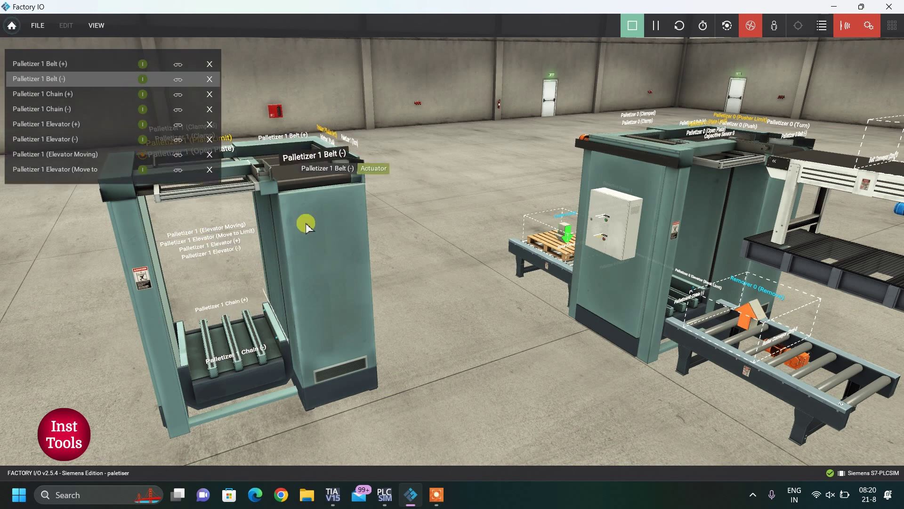
Step: Pin the Push, Open Plate and Clamp tags of Palletizer 1 to the monitored tags
right_click_drag(306, 223, 392, 178)
scroll(362, 220, "up", 2)
key("a")
left_click(416, 149)
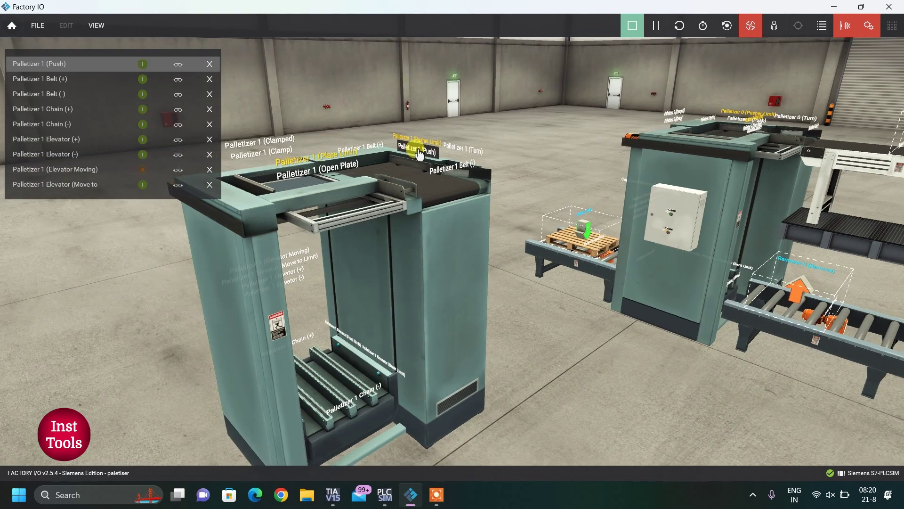
left_click(334, 174)
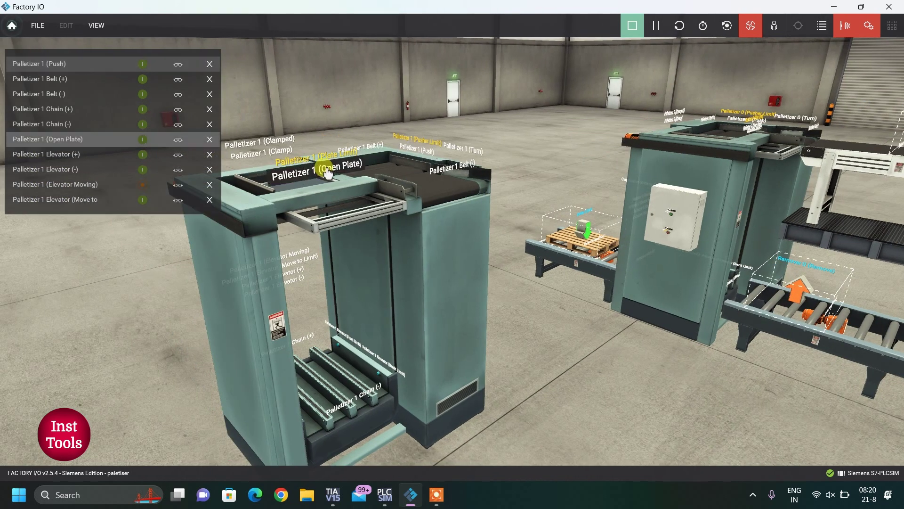
left_click(273, 156)
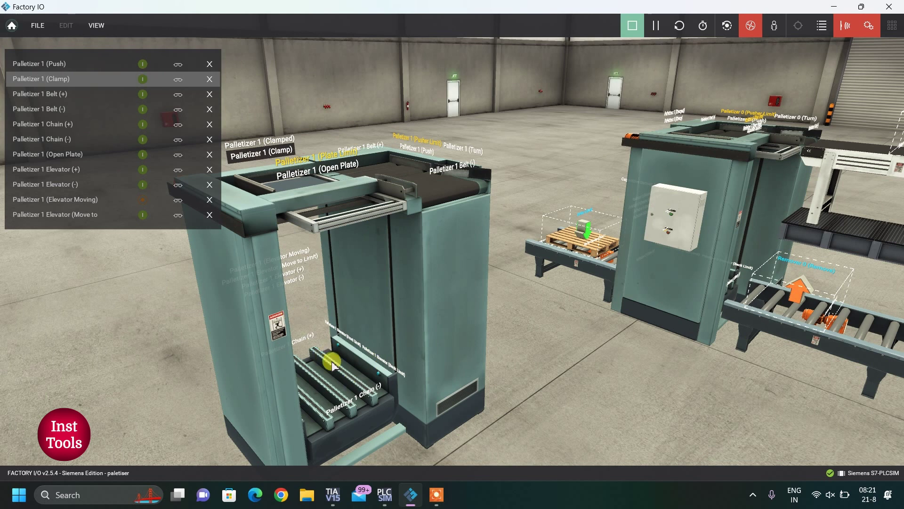
Step: Force Palletizer 1 Chain (-) on to test the elevator's chain conveyor, then release the forced value
scroll(331, 361, "down", 2)
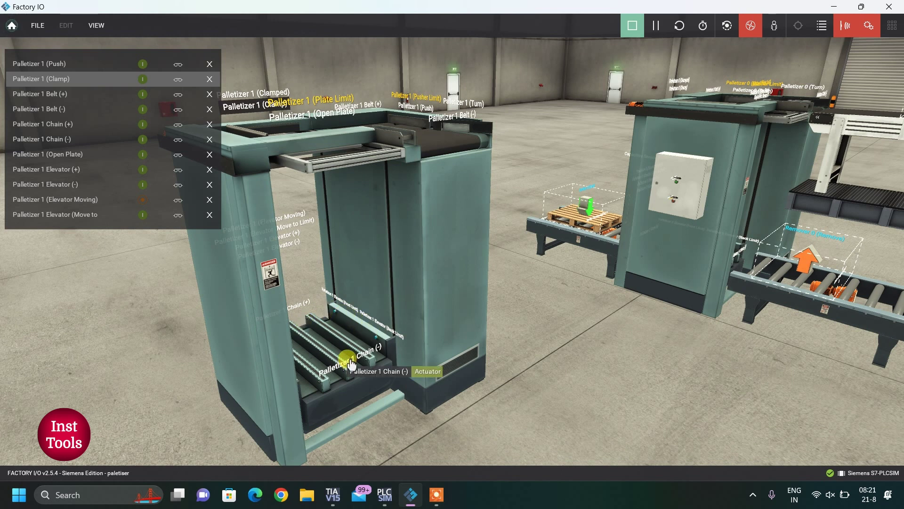
scroll(351, 366, "up", 8)
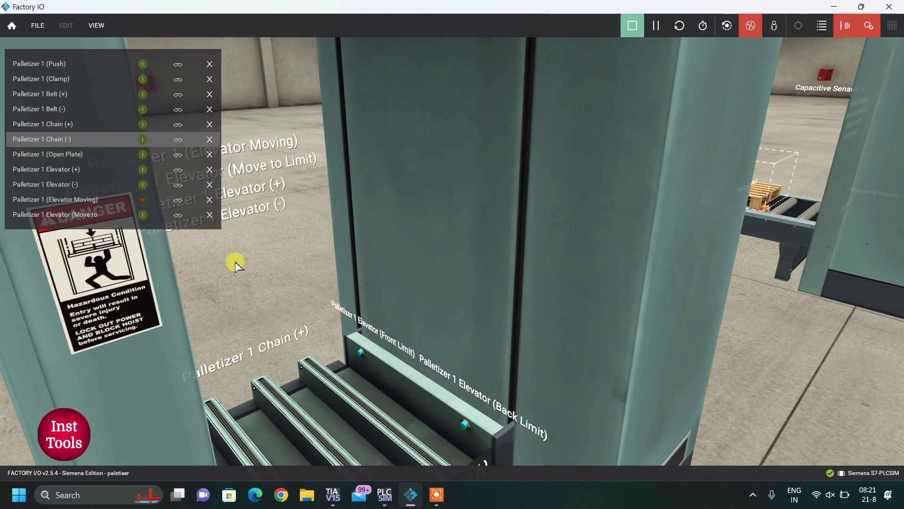
scroll(244, 287, "down", 3)
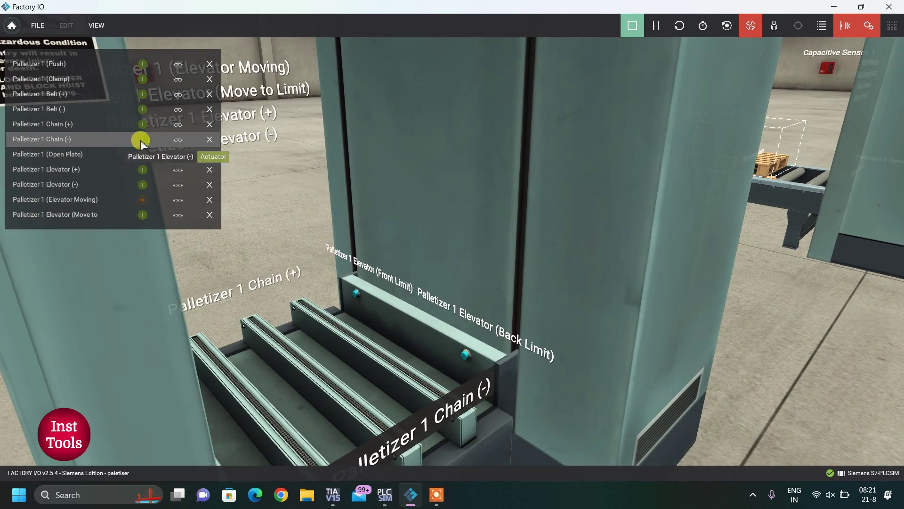
left_click(141, 139)
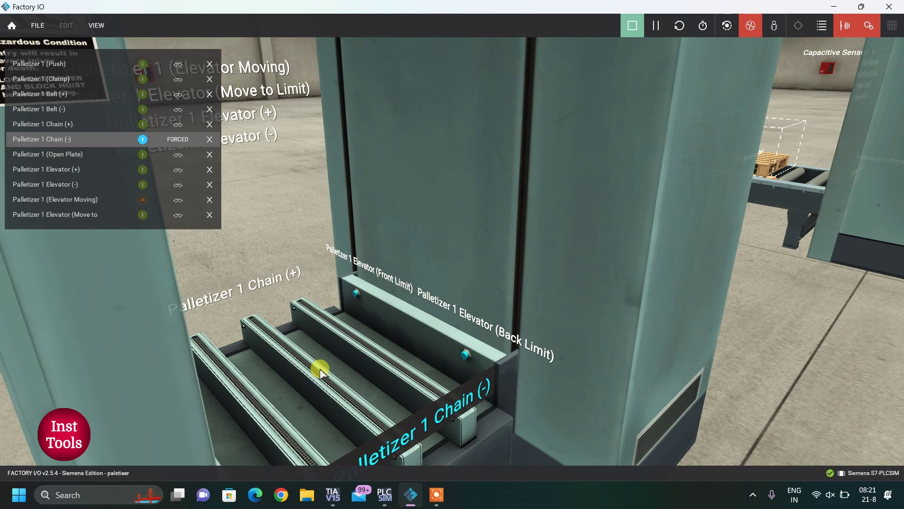
left_click(172, 140)
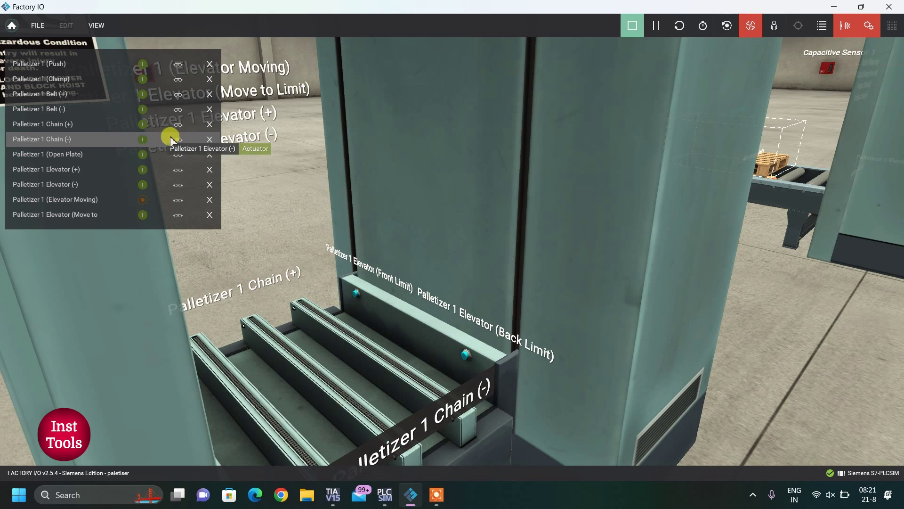
Step: Force Palletizer 1 Elevator (+) and Elevator (Move to Limit) on to raise the elevator to its upper limit
right_click_drag(302, 280, 505, 287)
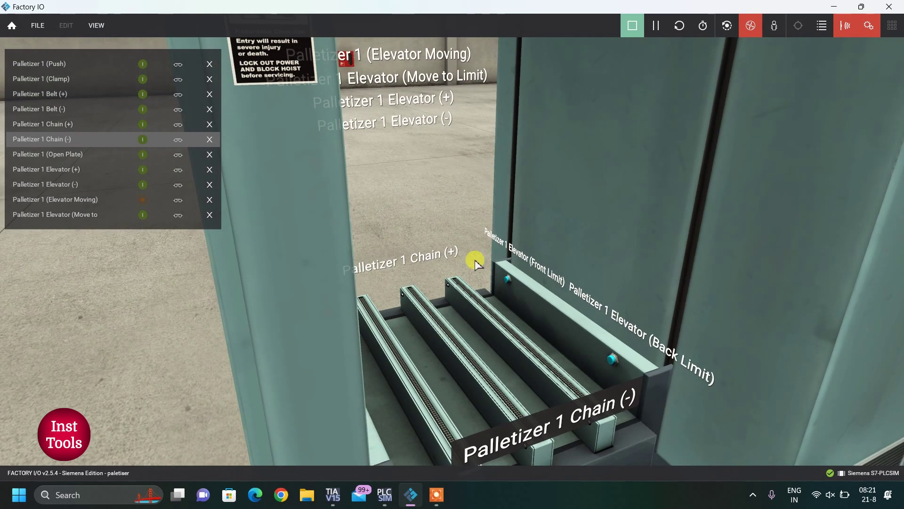
right_click_drag(518, 228, 422, 177)
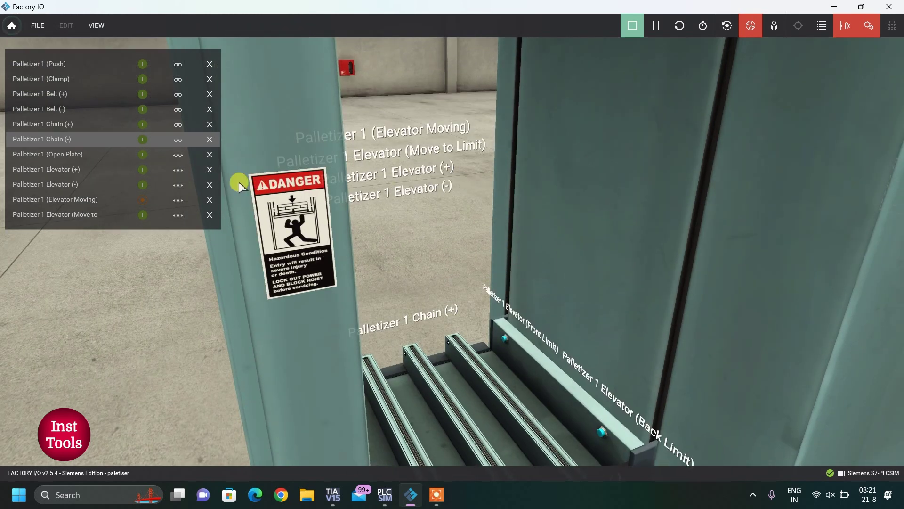
left_click(142, 170)
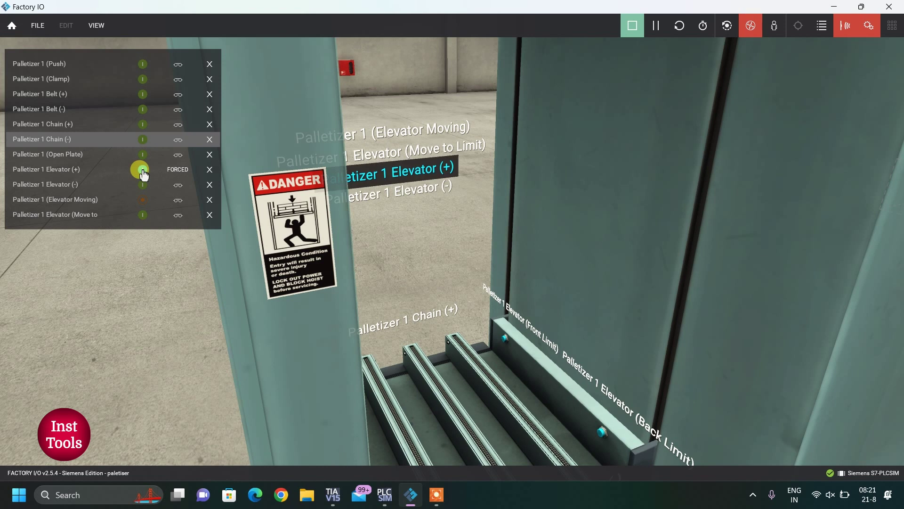
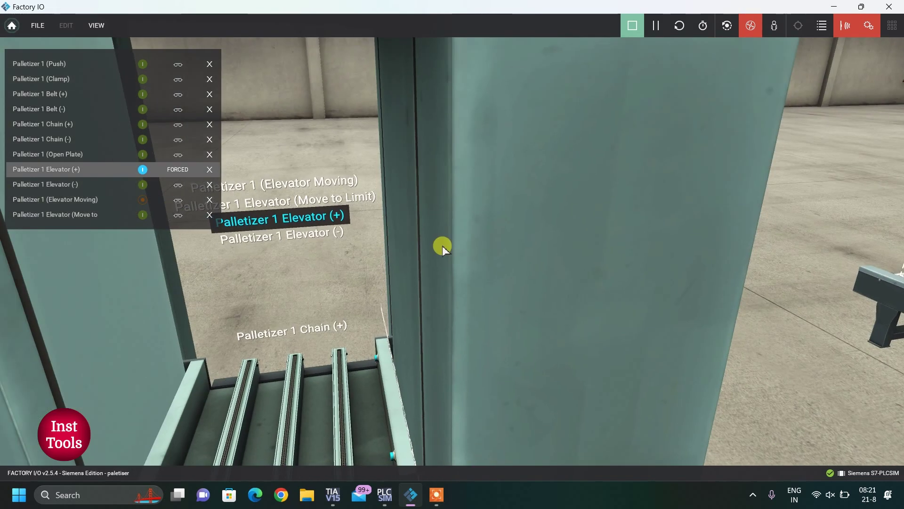
scroll(424, 232, "down", 3)
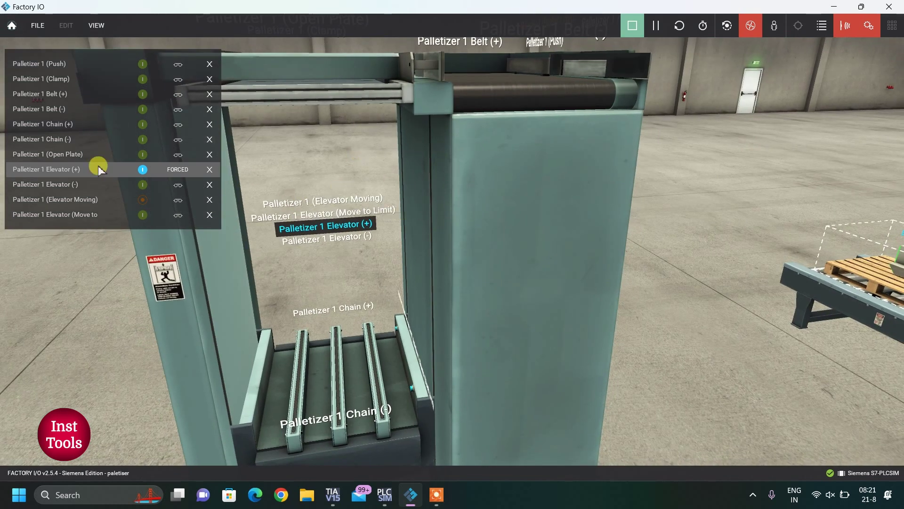
left_click(143, 216)
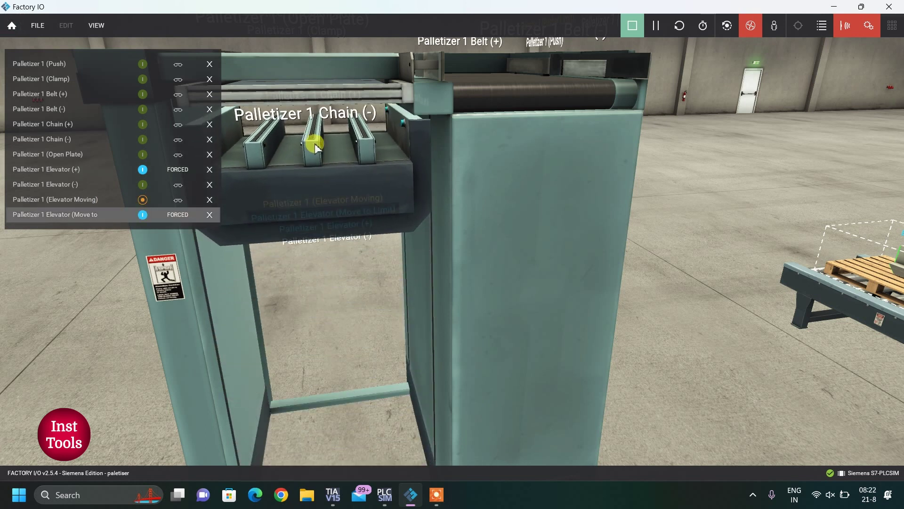
Step: Switch the forced Elevator (+) off and force Elevator (-) on to lower Palletizer 1's elevator to its bottom limit
right_click_drag(315, 143, 132, 236)
right_click_drag(452, 288, 452, 260)
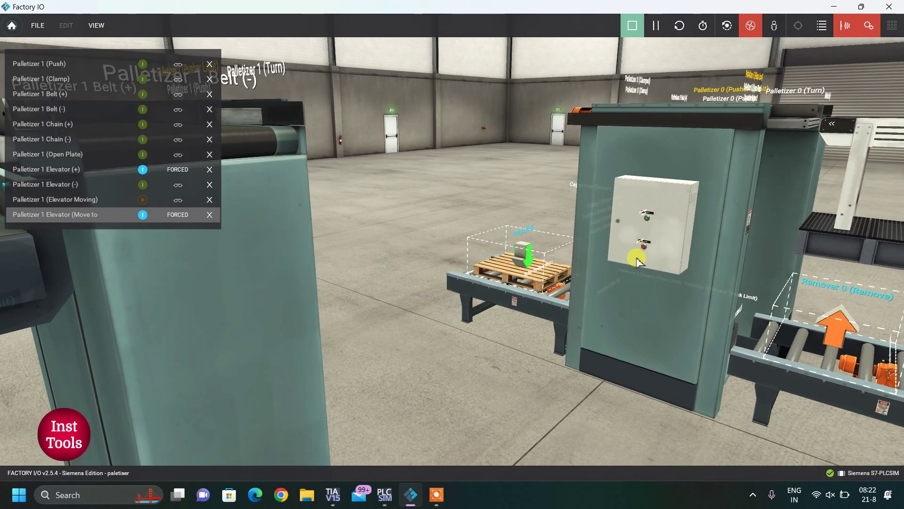
right_click_drag(308, 287, 518, 258)
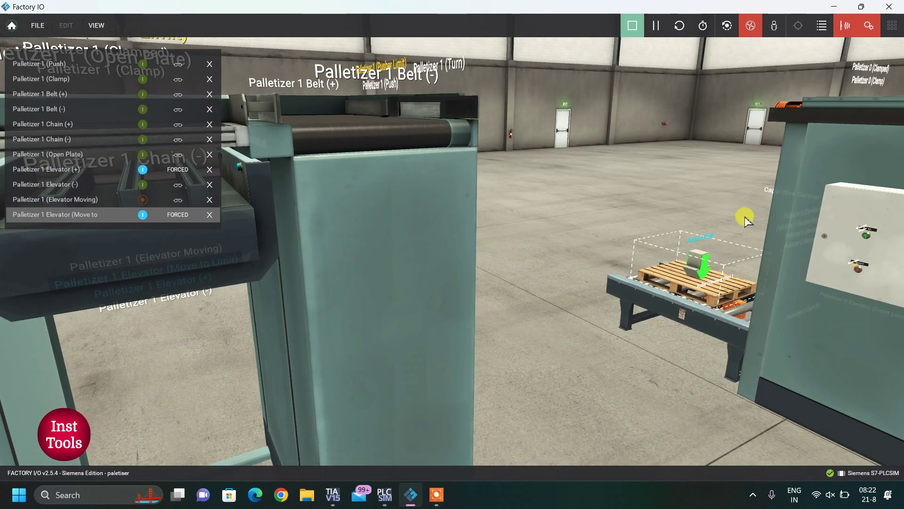
right_click_drag(343, 267, 202, 182)
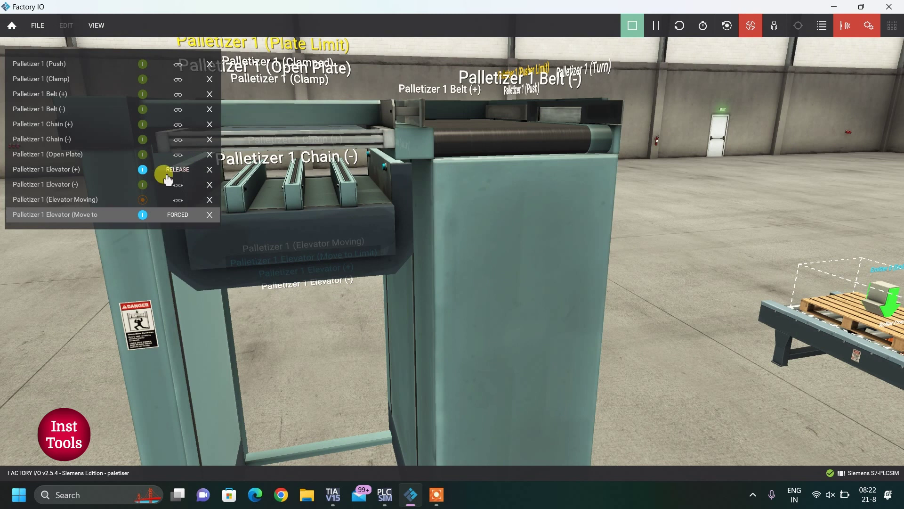
left_click(143, 170)
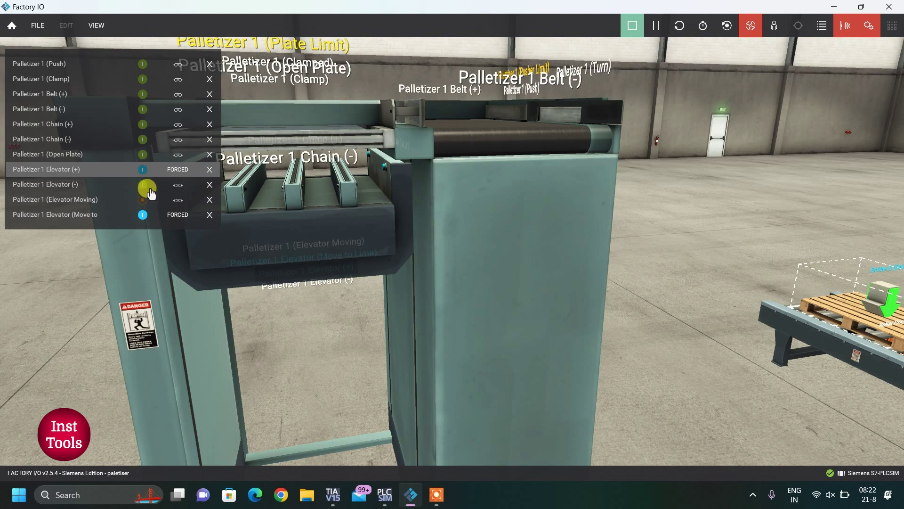
left_click(143, 184)
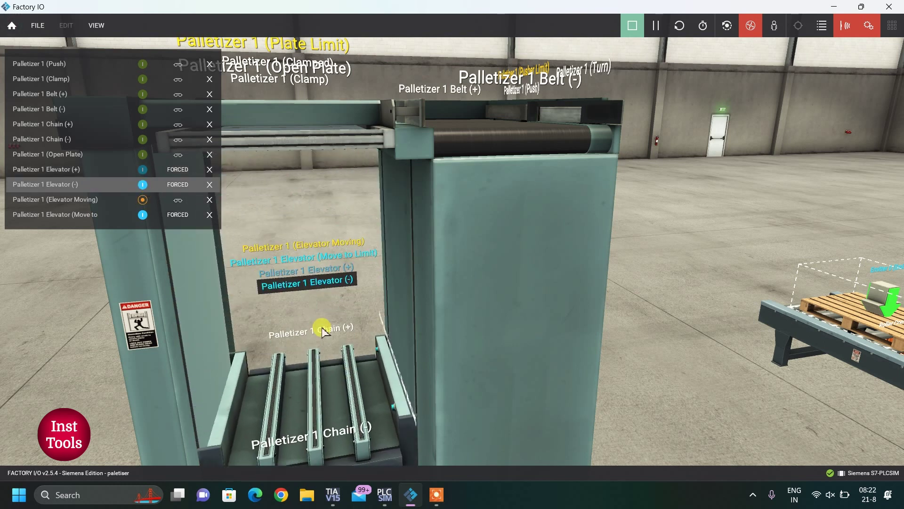
Step: Switch off the forced Elevator (-) and Move to Limit signals and raise Palletizer 1's elevator in increments with Elevator (+)
scroll(343, 387, "down", 3)
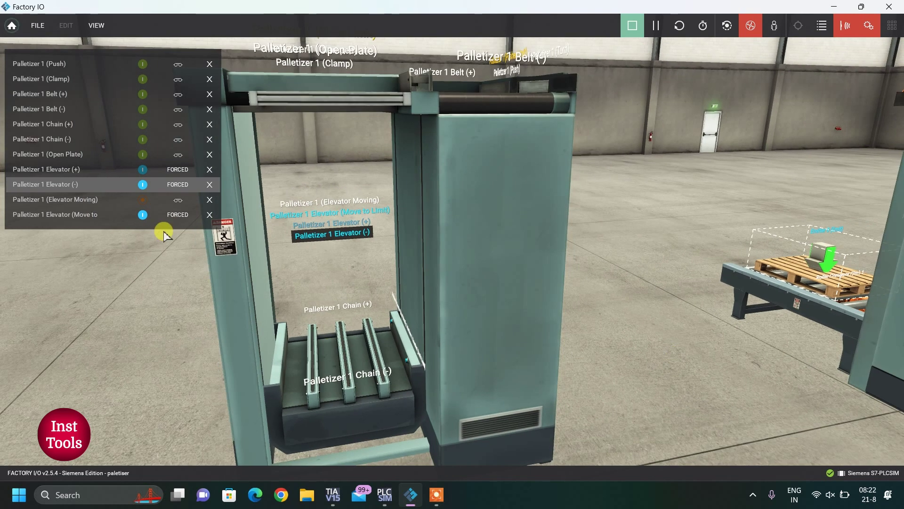
left_click(145, 186)
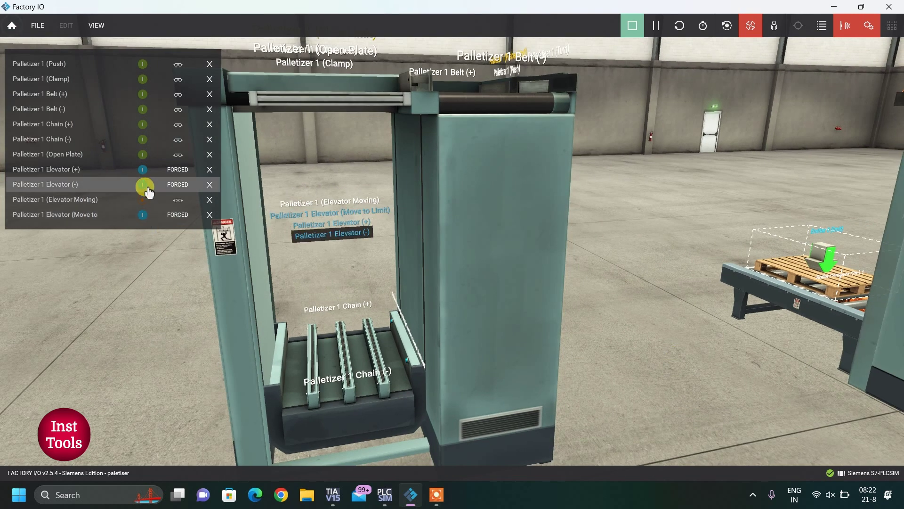
right_click_drag(423, 287, 452, 247)
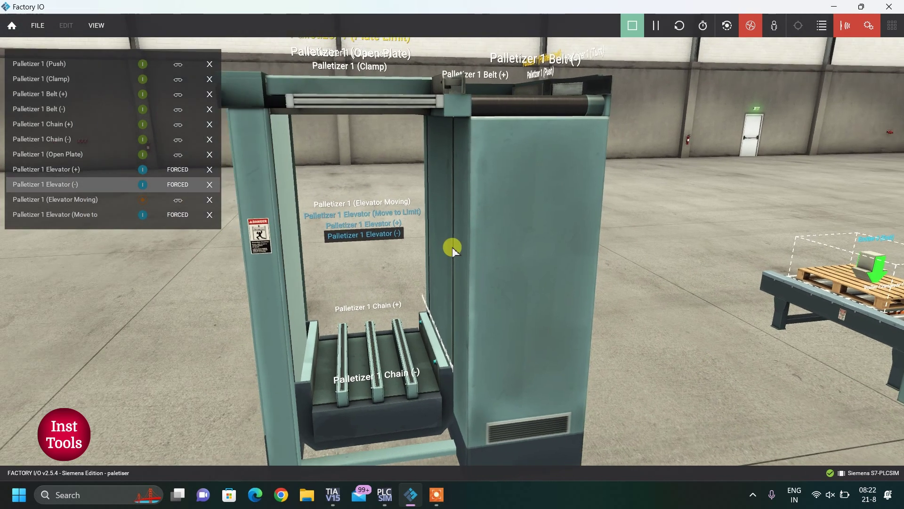
left_click(143, 170)
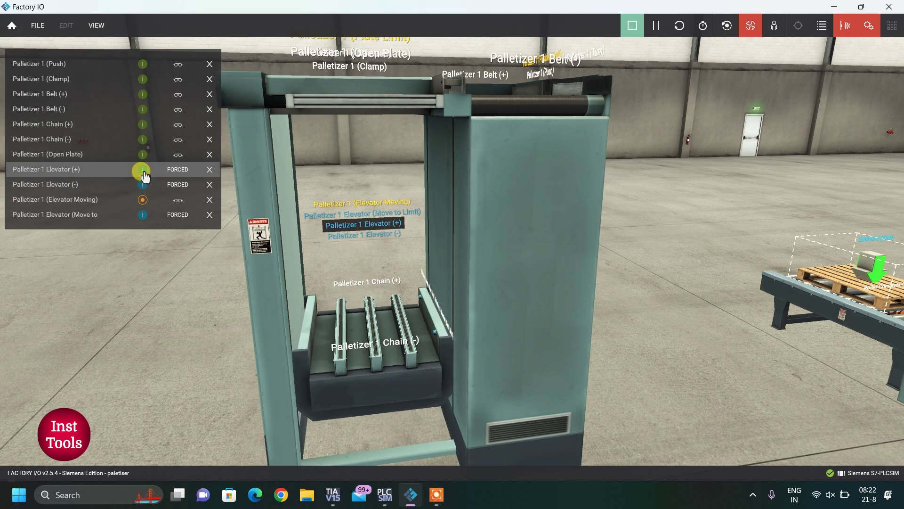
left_click(142, 171)
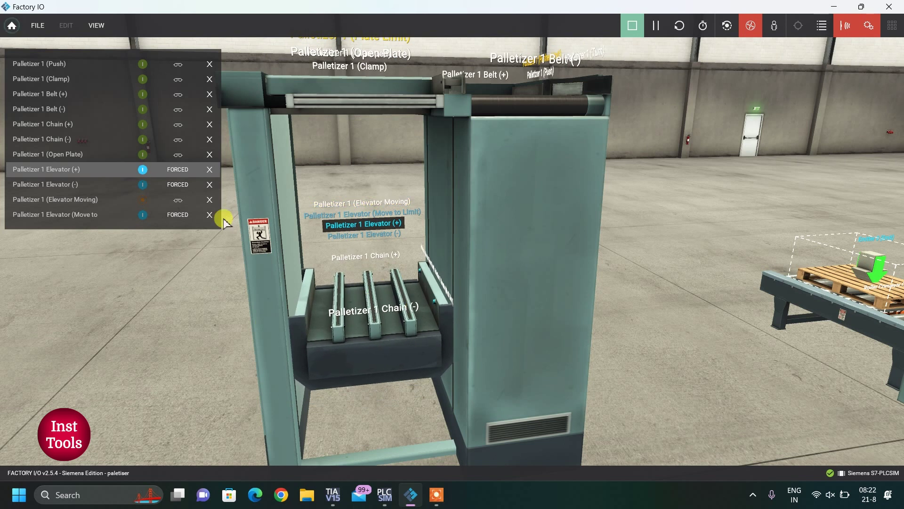
Step: Force Palletizer 1 Elevator (Move to Limit) and Elevator (+) on to raise the elevator to its upper limit, then switch them off
left_click(143, 219)
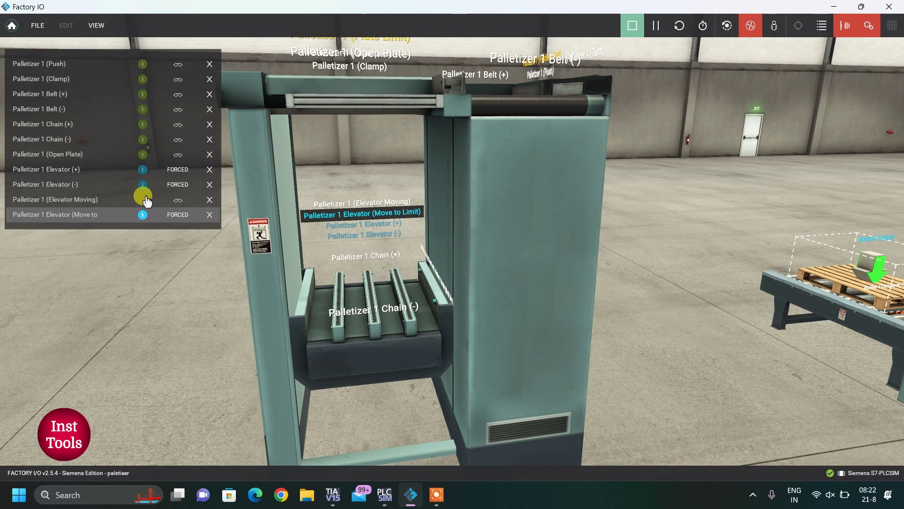
left_click(143, 171)
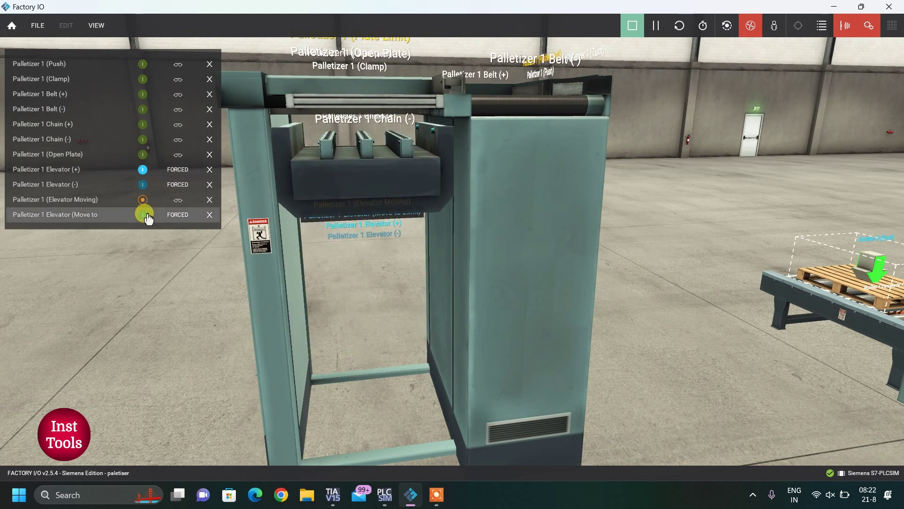
left_click(142, 170)
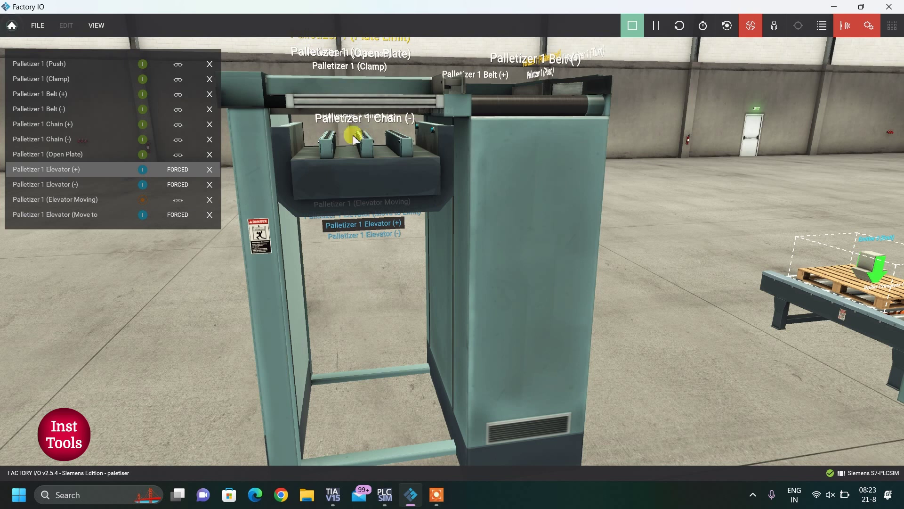
Step: Lower Palletizer 1's elevator with forced Elevator (-) and Move to Limit, then release the forced values of all three elevator tags
left_click(143, 184)
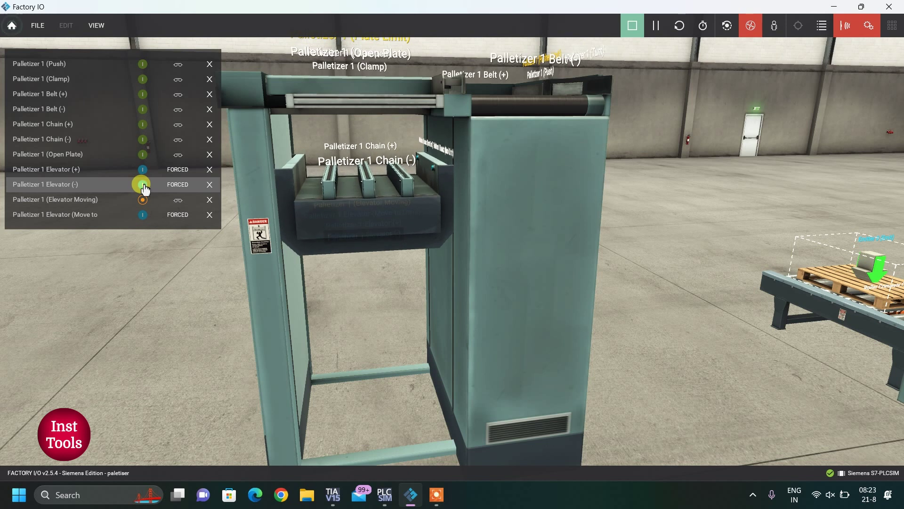
left_click(143, 184)
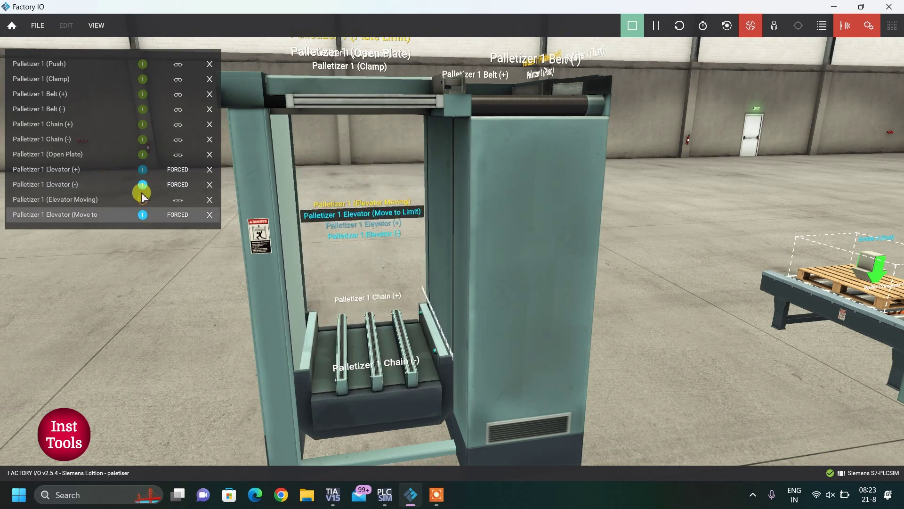
left_click(142, 214)
left_click(181, 214)
left_click(176, 184)
left_click(177, 169)
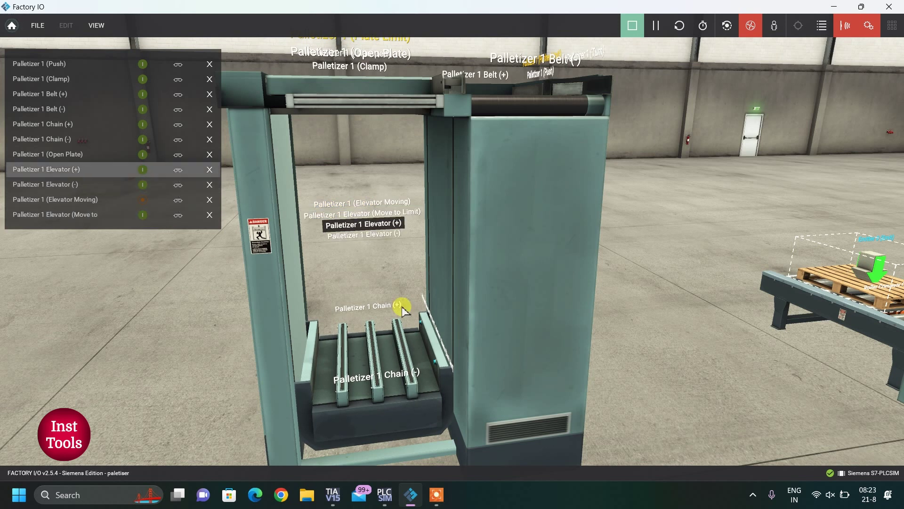
Step: Force Palletizer 1 Belt (+), Push and Clamp on in turn to test the belt, pusher and clamp on the upper deck
scroll(392, 258, "up", 3)
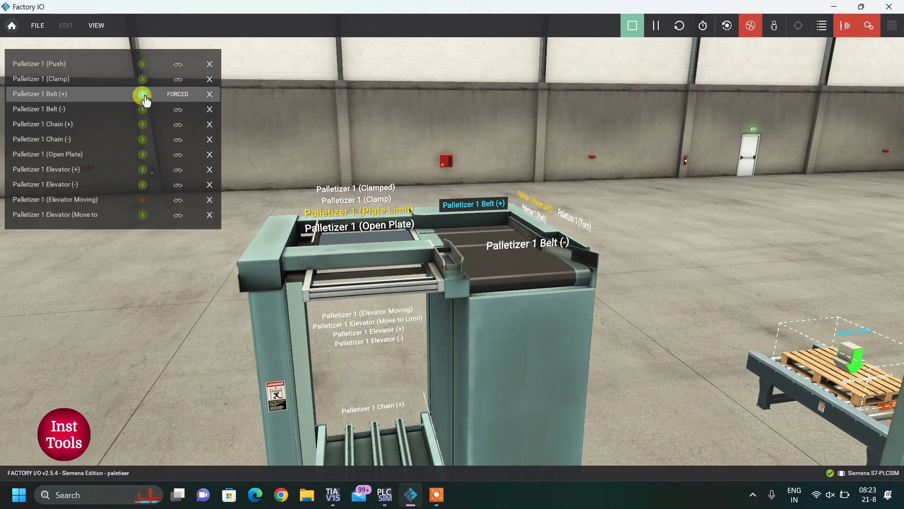
scroll(448, 262, "up", 2)
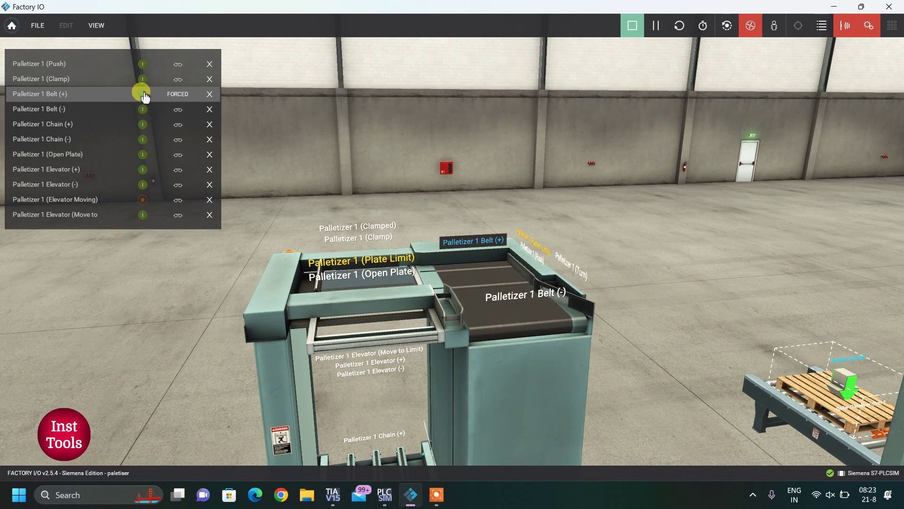
left_click(142, 63)
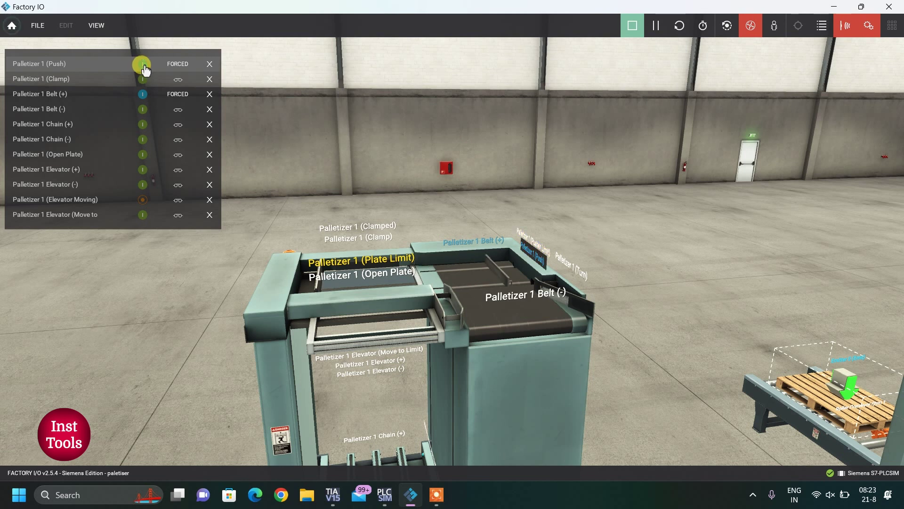
left_click(142, 64)
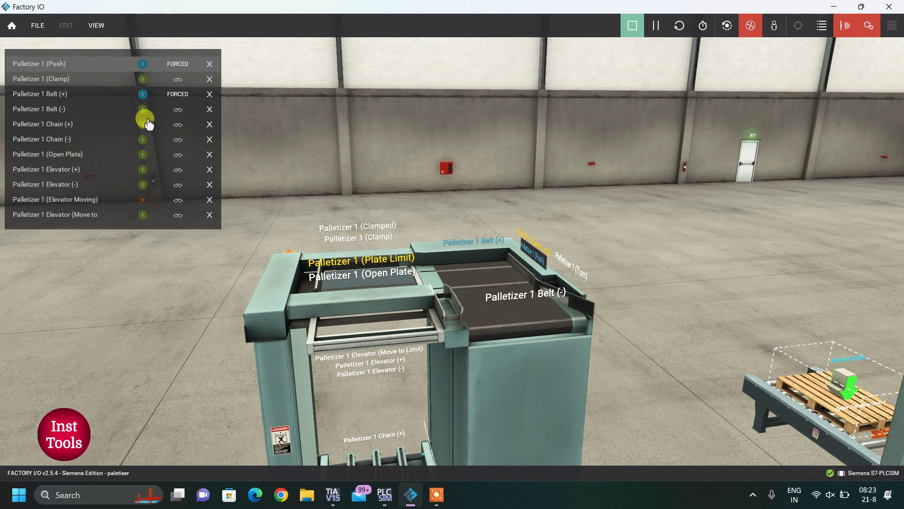
left_click(143, 79)
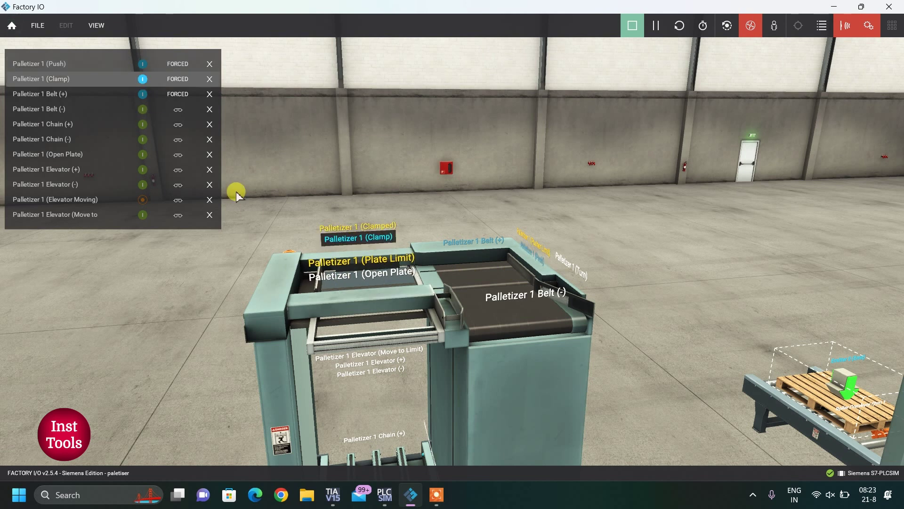
Step: Hide the sensor and actuator tags and force Palletizer 1 (Open Plate) to test opening and closing the plate
right_click_drag(363, 233, 343, 330)
scroll(462, 251, "up", 2)
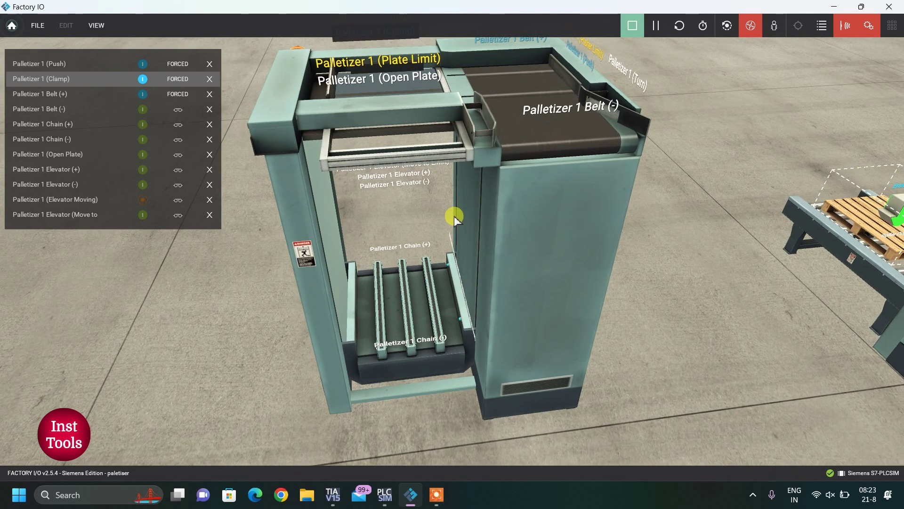
middle_click_drag(348, 116, 352, 64)
left_click(96, 25)
left_click(93, 24)
left_click(96, 25)
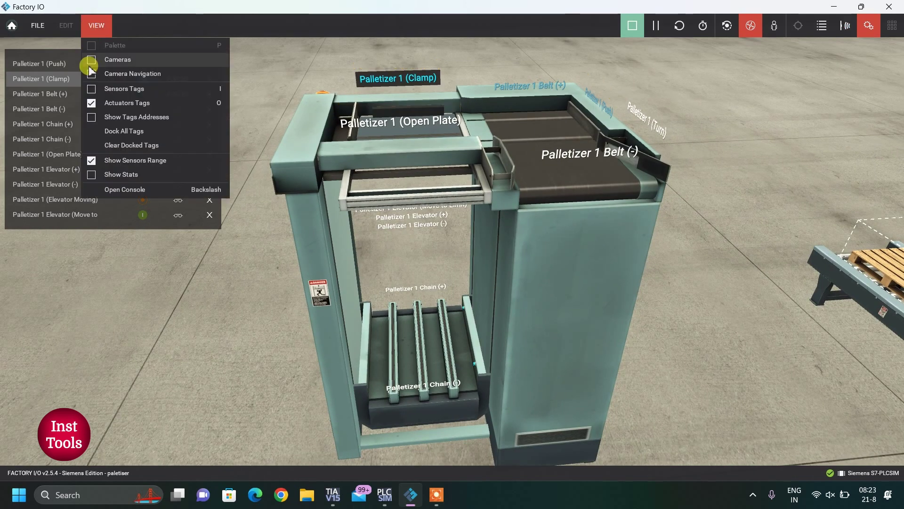
left_click(93, 103)
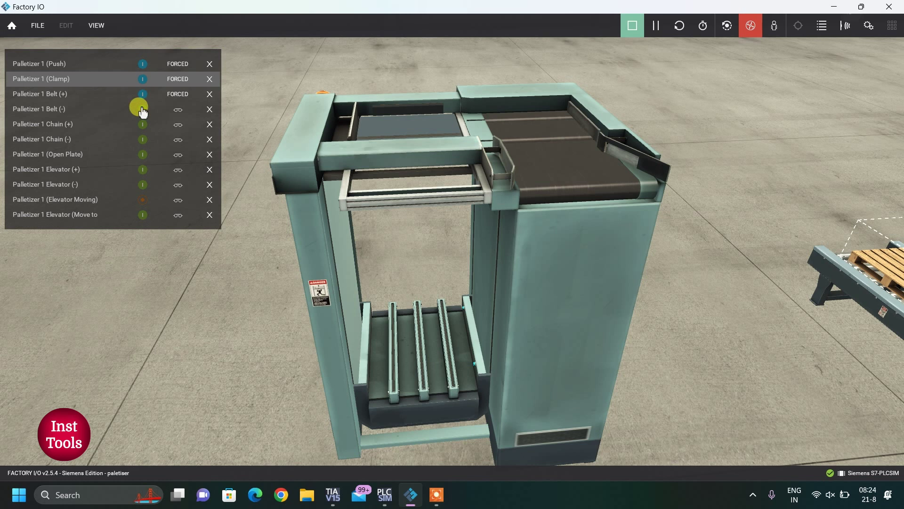
left_click(143, 154)
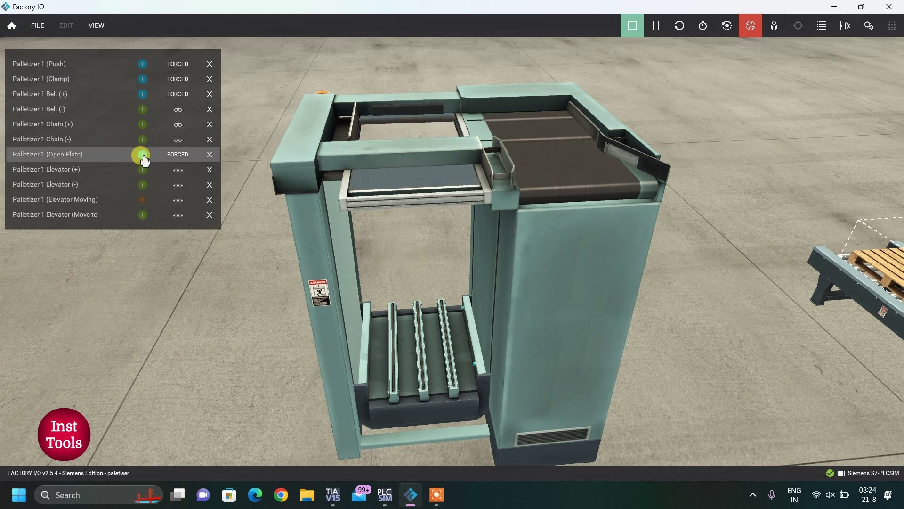
Step: Show the sensor tags and actuator tags in the scene again
left_click(96, 26)
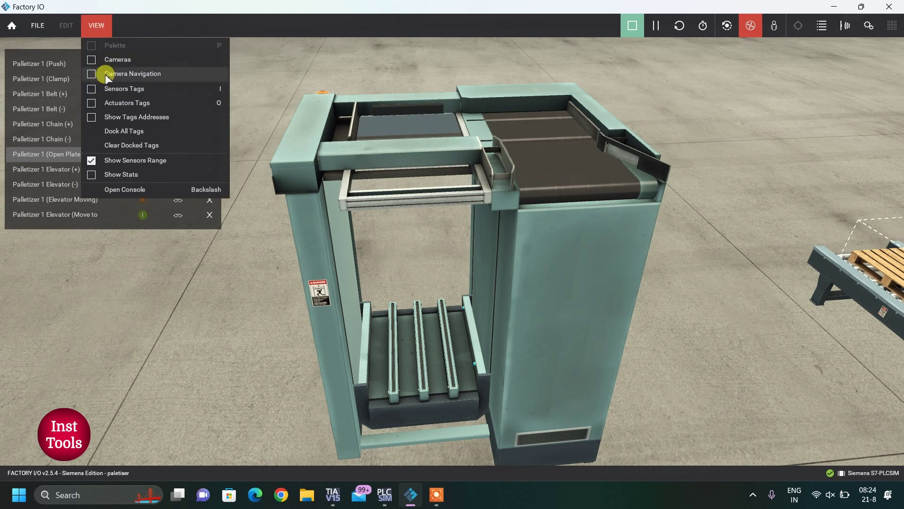
left_click(124, 88)
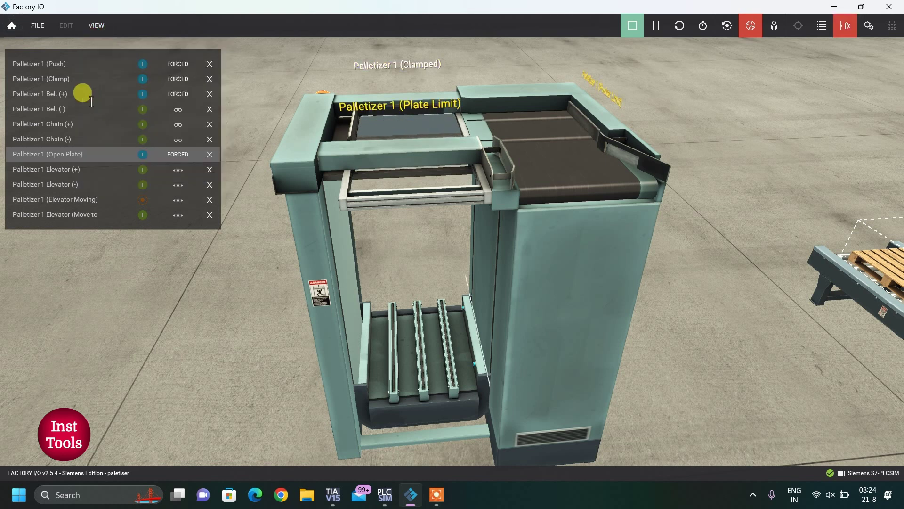
left_click(101, 29)
left_click(124, 104)
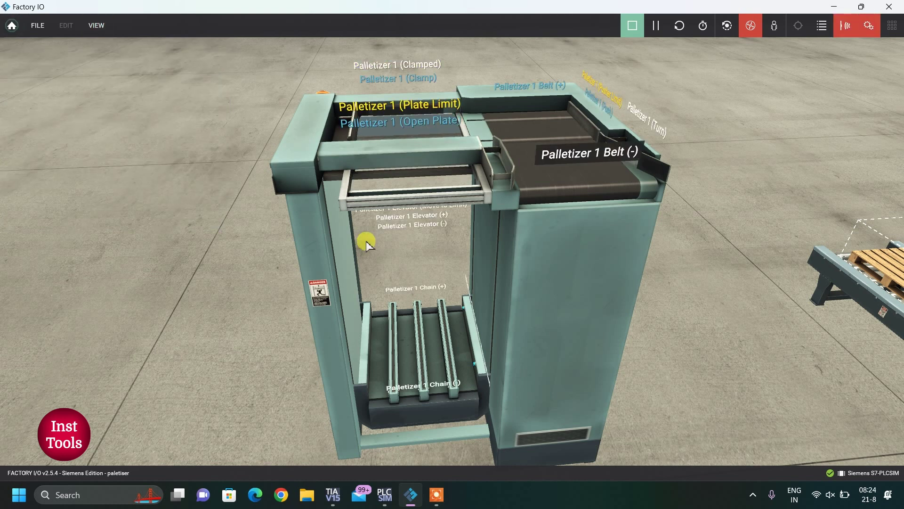
Step: Stop the simulation and place a 2 m roller conveyor from Heavy Load Parts against Palletizer 1's elevator chain conveyor
right_click_drag(763, 329, 535, 234)
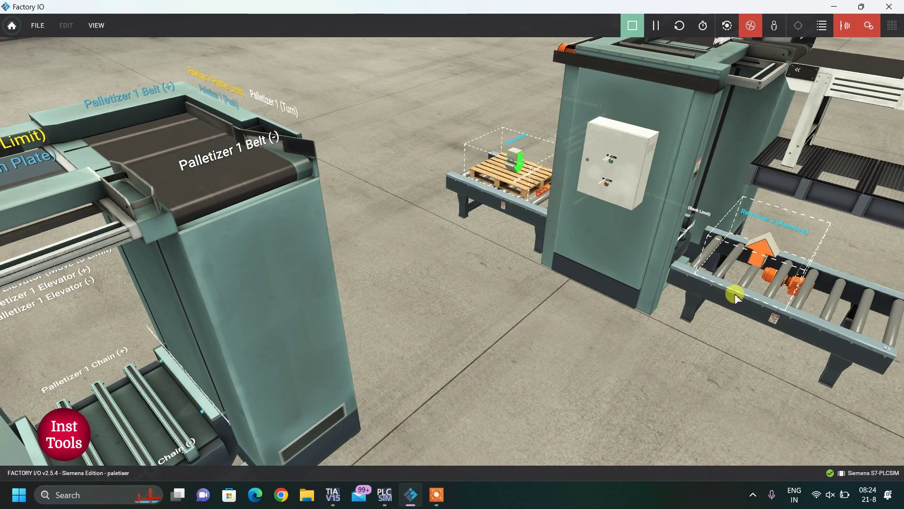
scroll(562, 285, "up", 2)
scroll(562, 285, "down", 3)
left_click(632, 25)
left_click(879, 62)
left_click(888, 58)
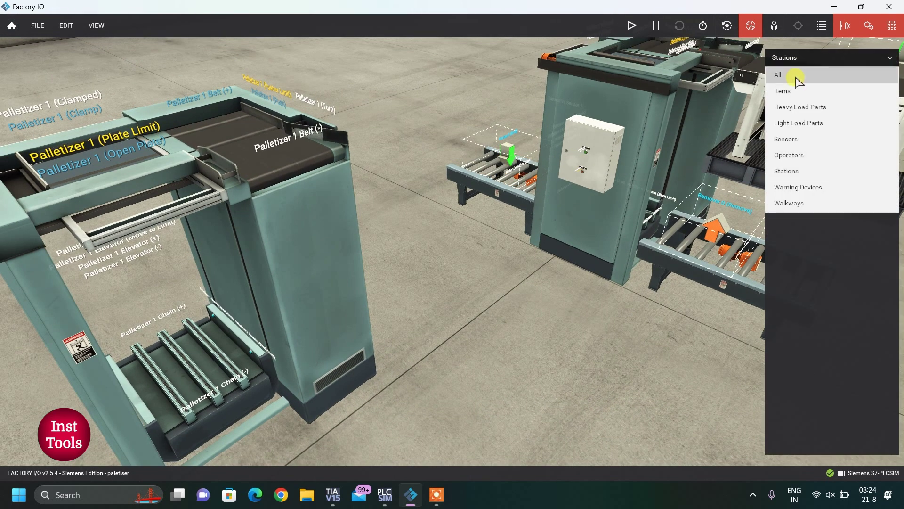
left_click(798, 107)
left_click_drag(786, 149, 235, 414)
scroll(385, 443, "down", 3)
scroll(401, 324, "up", 5)
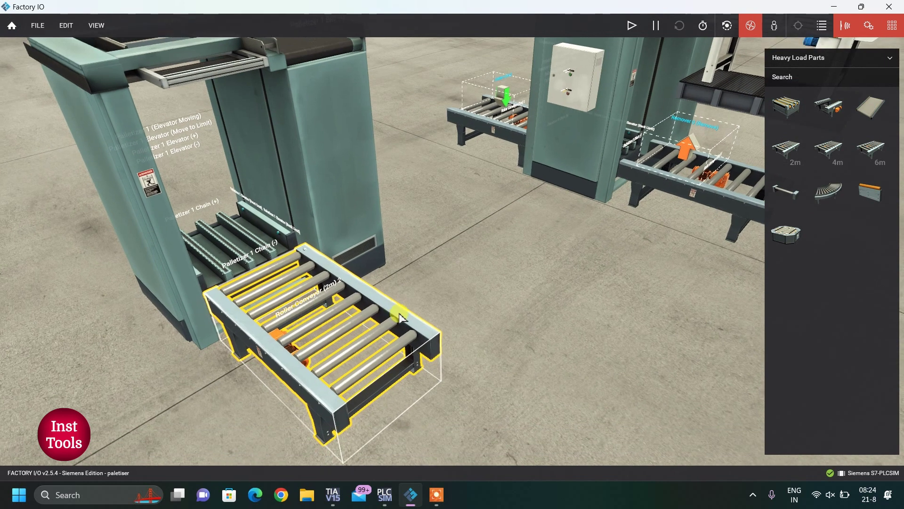
scroll(398, 280, "down", 2)
Step: Run the simulation, force Roller Conveyor (2m) 2 on and off to test its rollers, and stop the simulation
left_click(632, 27)
left_click(278, 204)
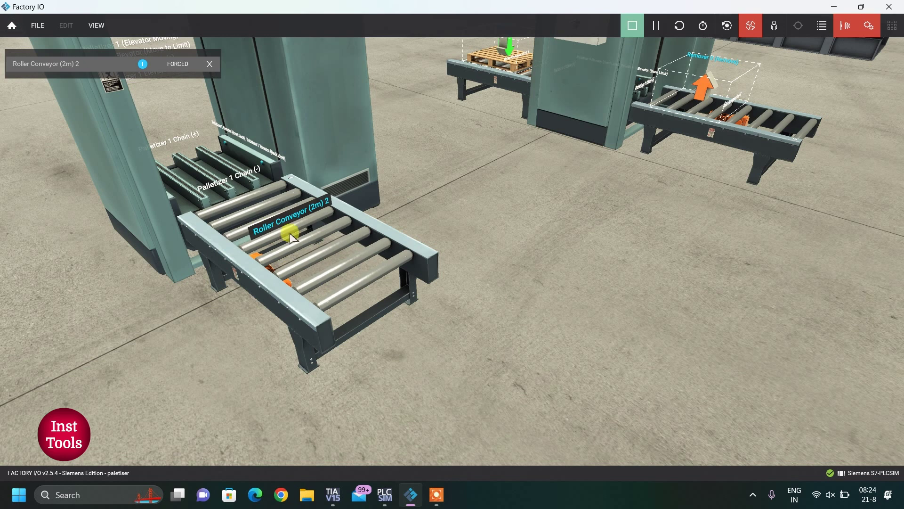
left_click(143, 63)
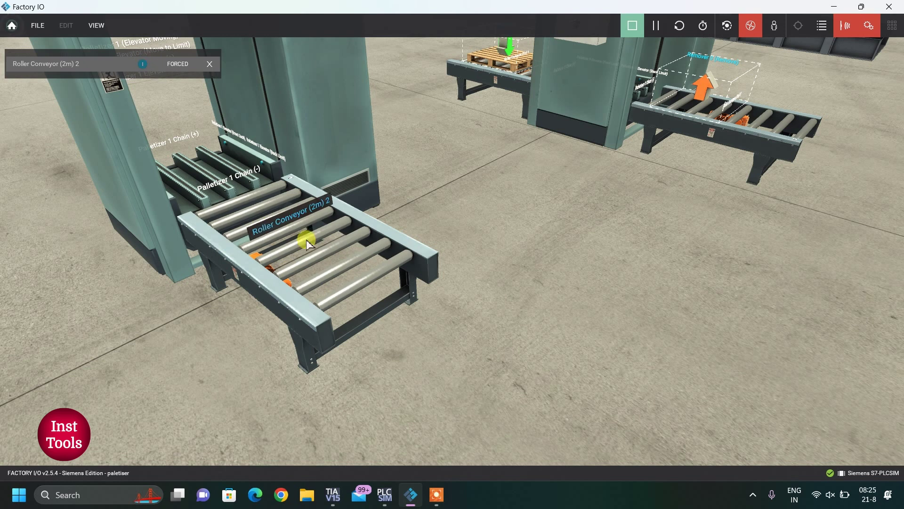
left_click(631, 25)
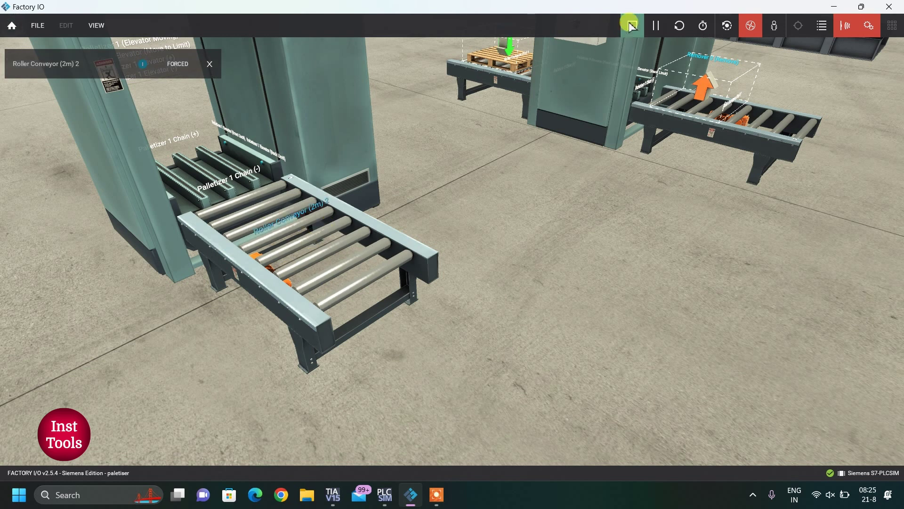
Step: Turn the roller conveyor around in front of Palletizer 1, then delete it from the scene
left_click(303, 246)
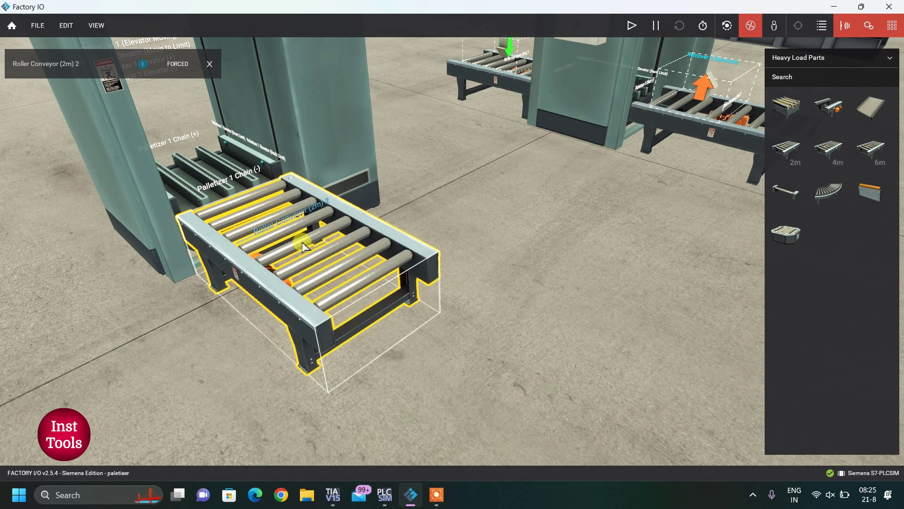
left_click_drag(303, 245, 320, 231)
left_click(454, 210)
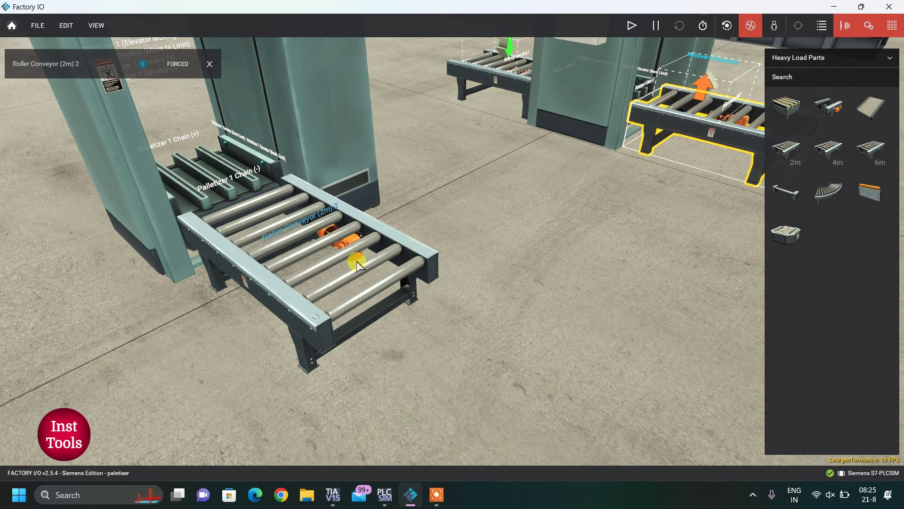
left_click(409, 244)
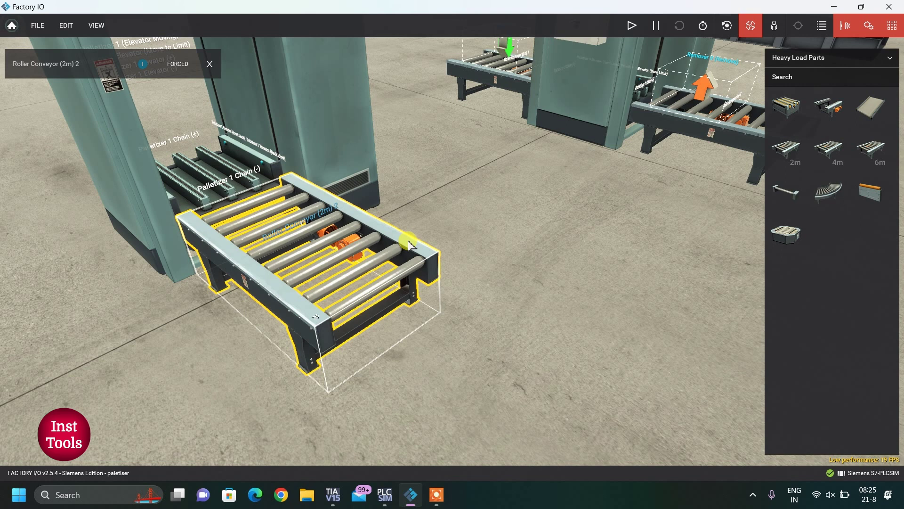
key("Delete")
Step: Add a Belt Conveyor (2m) from Light Load Parts on the floor in front of Palletizer 0 and dock its tag
right_click_drag(408, 241, 493, 190)
left_click(801, 57)
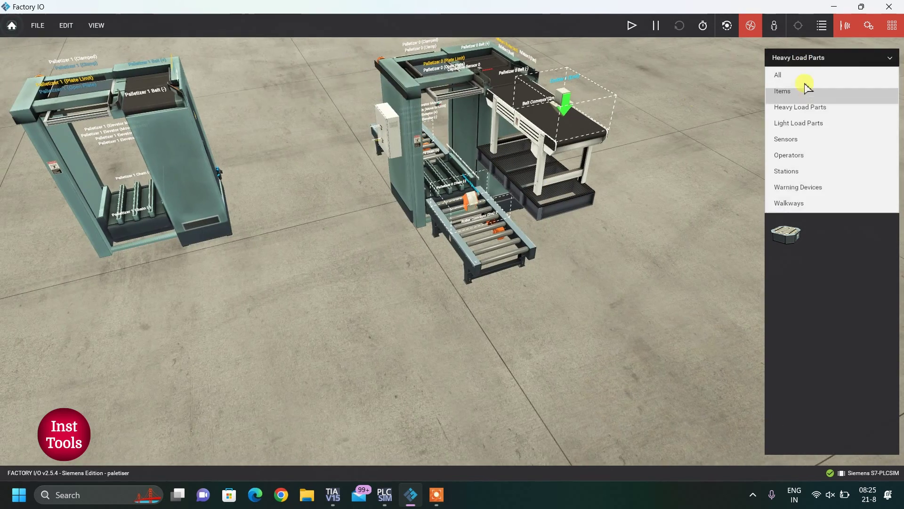
left_click(798, 123)
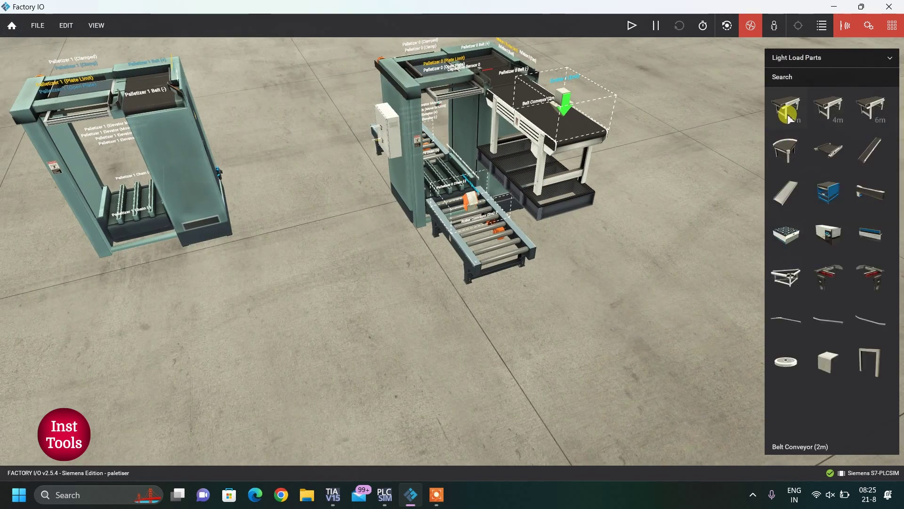
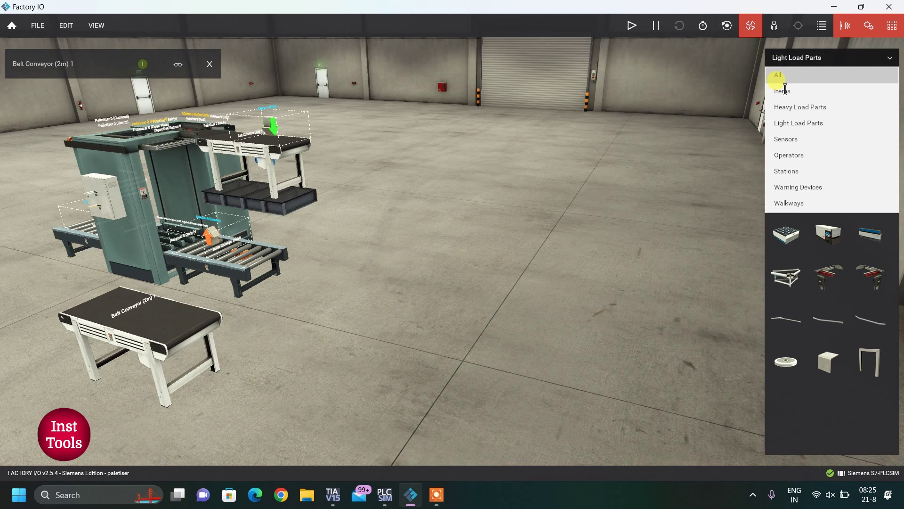
Step: Place a small (S) platform from the full parts list beside the belt conveyor and duplicate it into a row of three
scroll(805, 301, "down", 5)
scroll(811, 295, "down", 10)
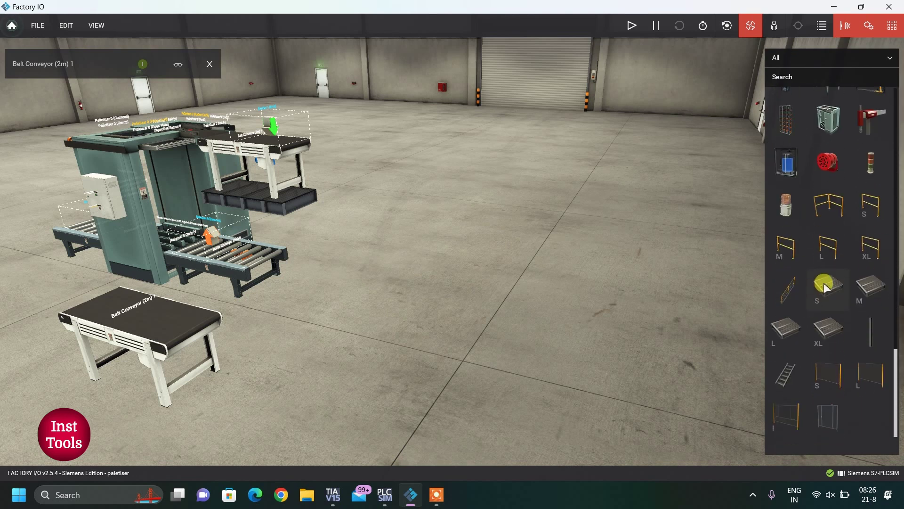
left_click_drag(806, 301, 391, 374)
key("ctrl+v")
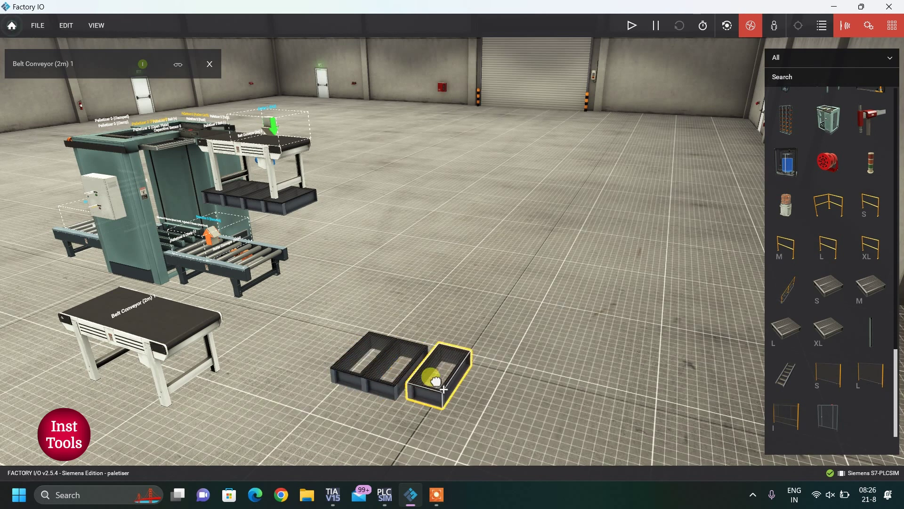
left_click(423, 384)
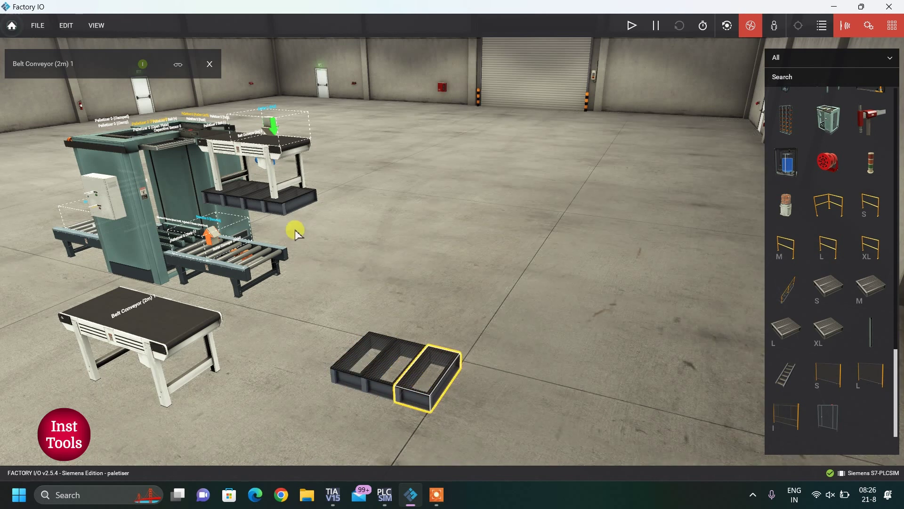
Step: Delete the end platform farthest from the belt conveyor, leaving a row of two
left_click(284, 207)
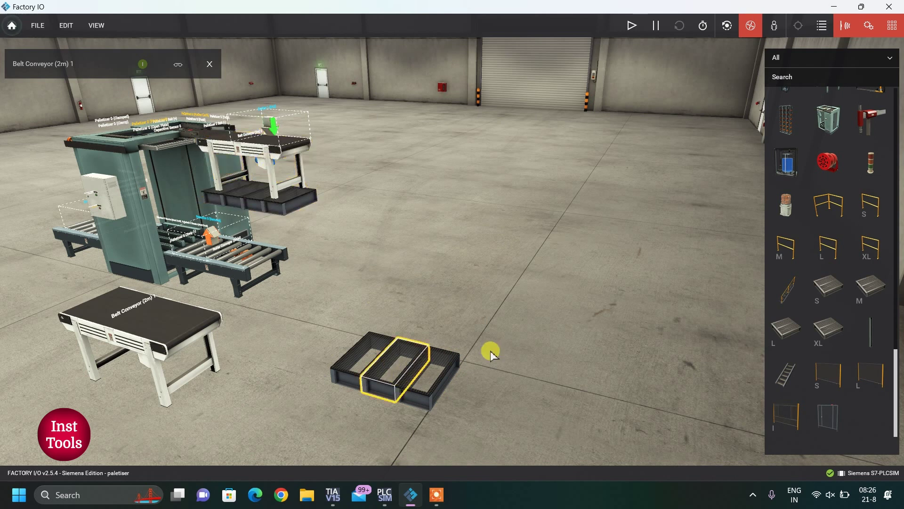
left_click(424, 372)
key("Delete")
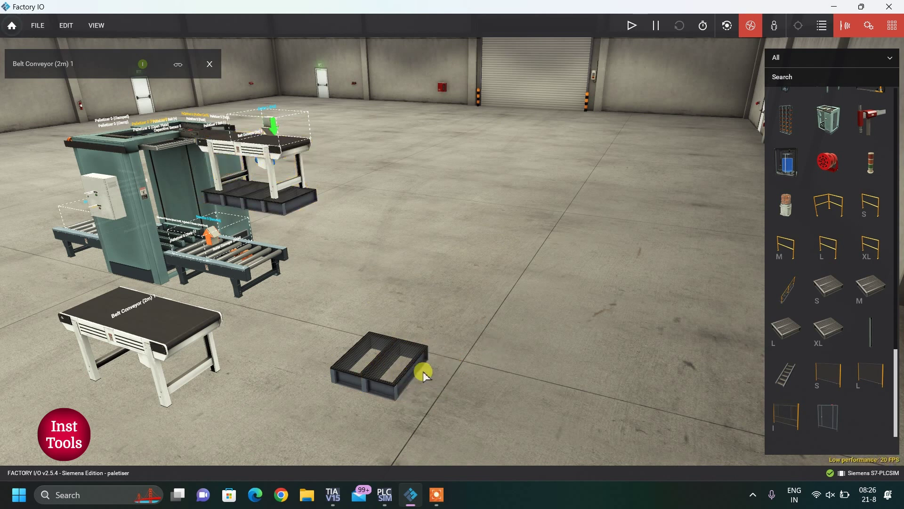
Step: Undo the placement of the extra belt conveyor and the small platforms on the floor in front of Palletizer 0
key("ctrl+z")
key("ctrl+z")
key("ctrl+z")
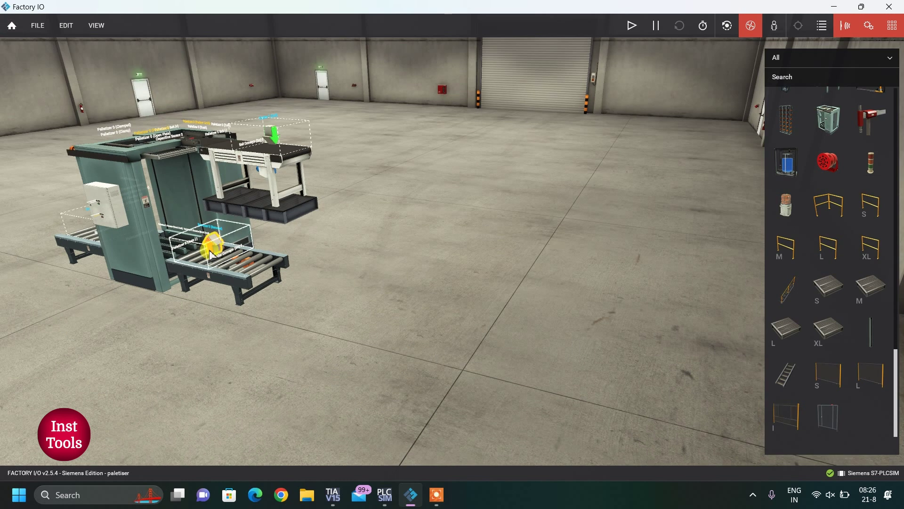
key("ctrl+z")
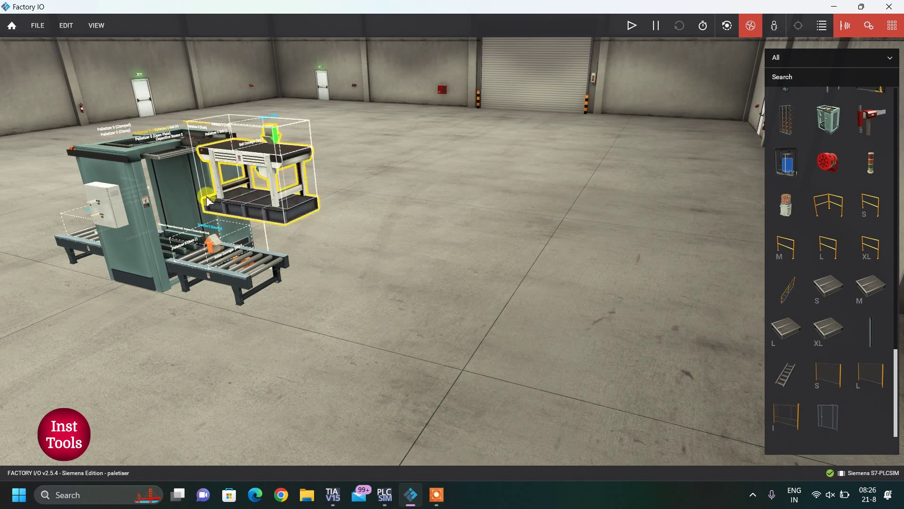
Step: Ungroup the raised assembly of belt conveyor, platforms and emitter beside Palletizer 0
scroll(207, 201, "up", 2)
right_click(256, 188)
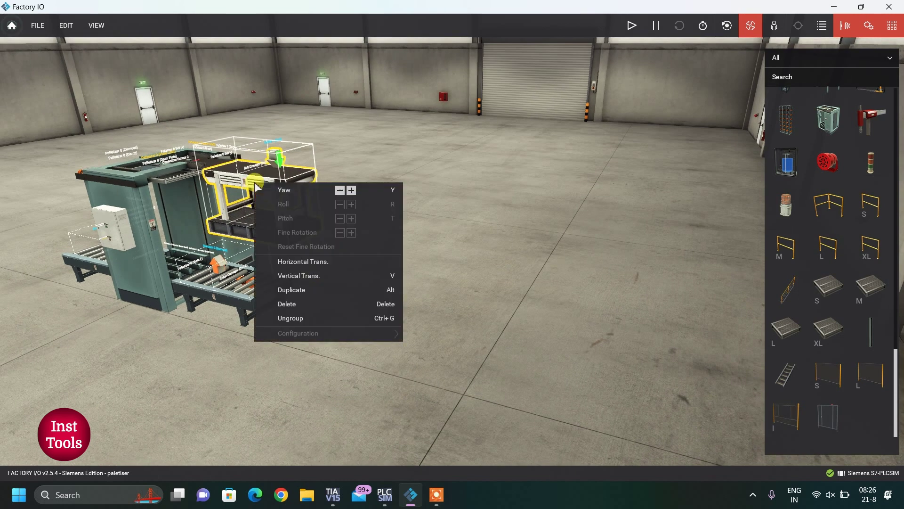
left_click(303, 318)
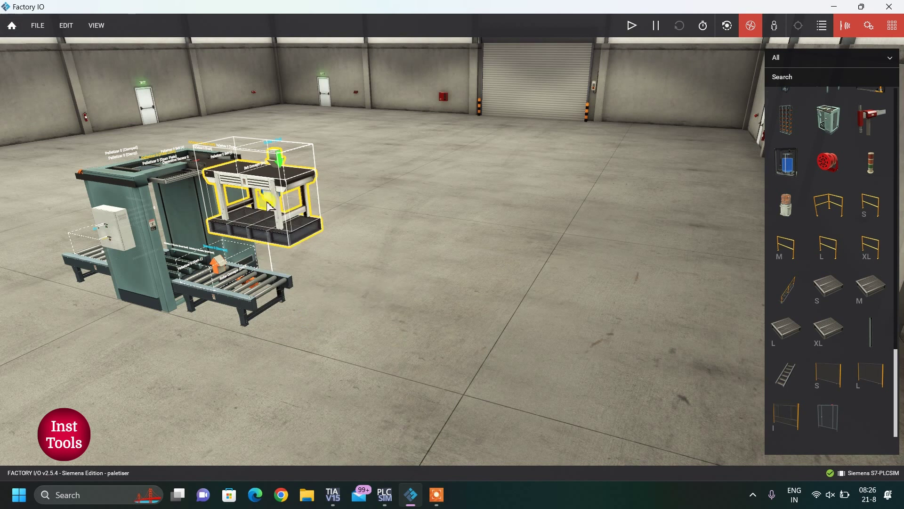
left_click(386, 156)
Step: Examine the Part to Emit and Base to Emit options of the emitter above the belt conveyor
left_click(277, 160)
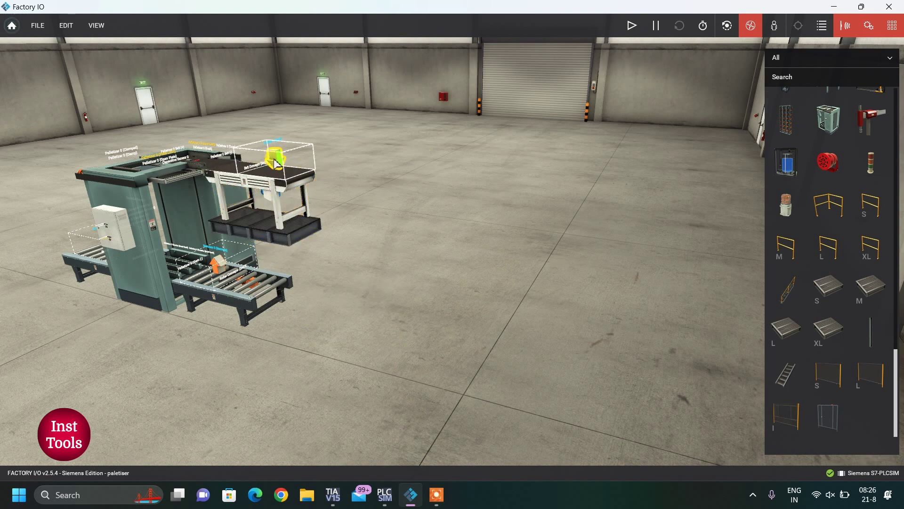
right_click(276, 161)
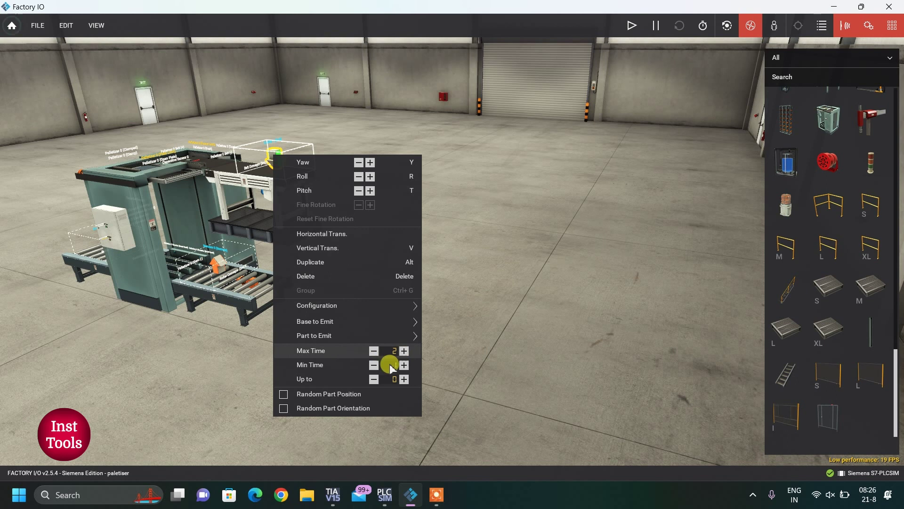
mouse_move(332, 336)
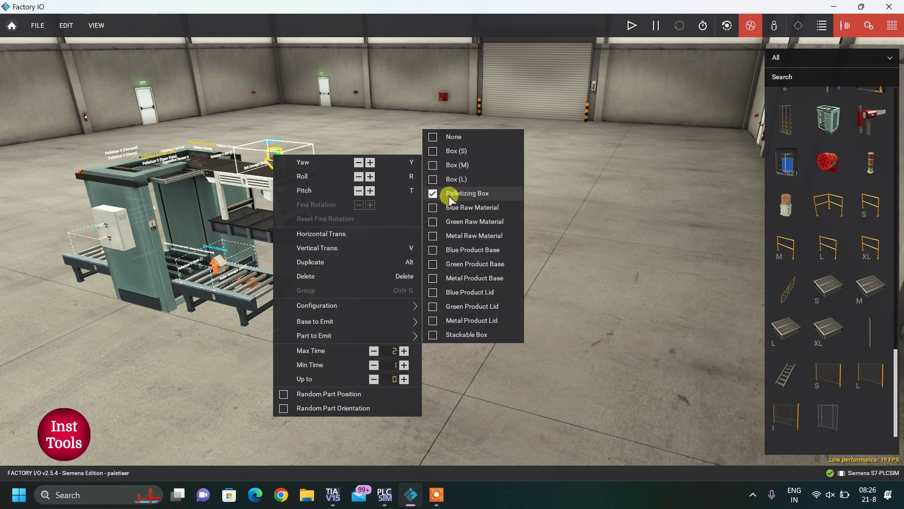
mouse_move(359, 319)
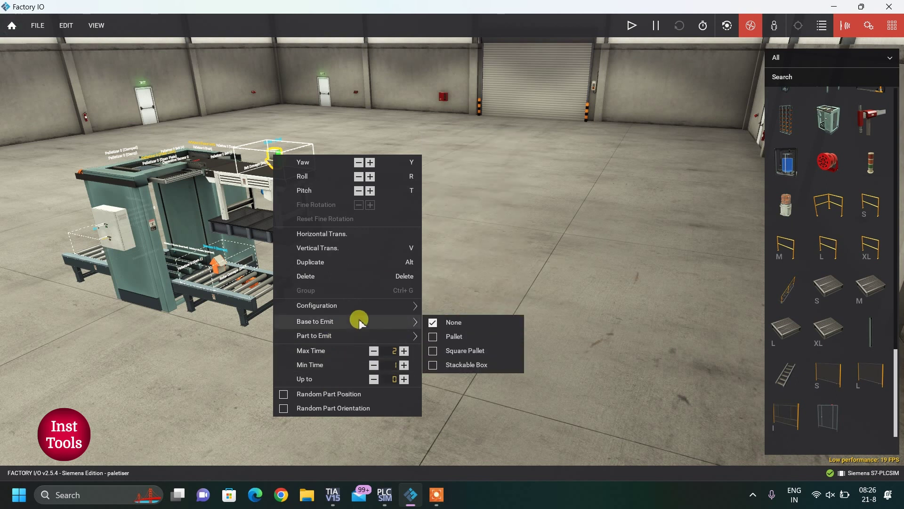
left_click(469, 277)
Step: Examine the base, part and emission time options of the emitter on the roller conveyor feeding Palletizer 0
right_click_drag(186, 340, 231, 344)
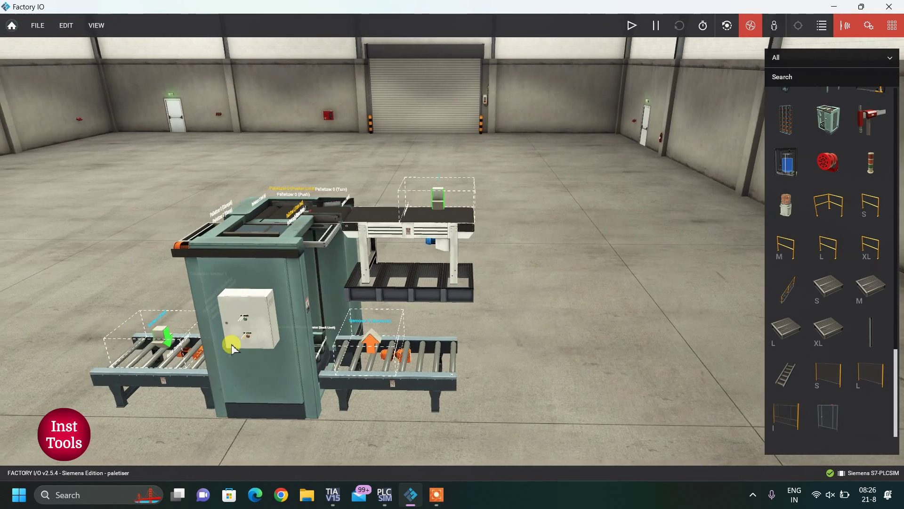
key("a")
right_click(220, 335)
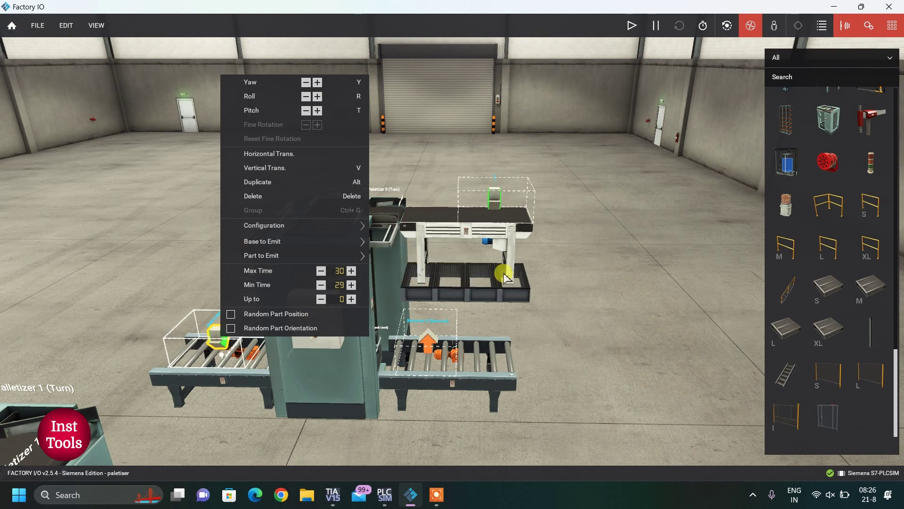
mouse_move(292, 241)
mouse_move(363, 256)
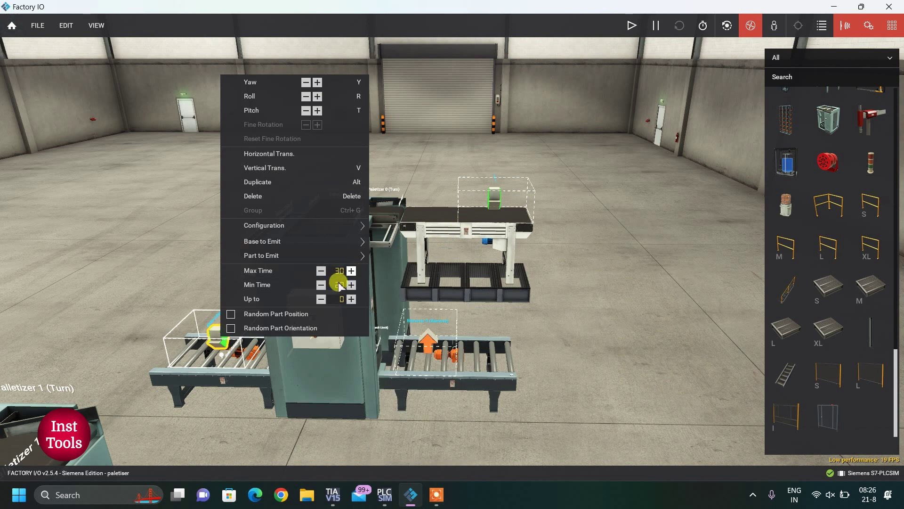
left_click(321, 287)
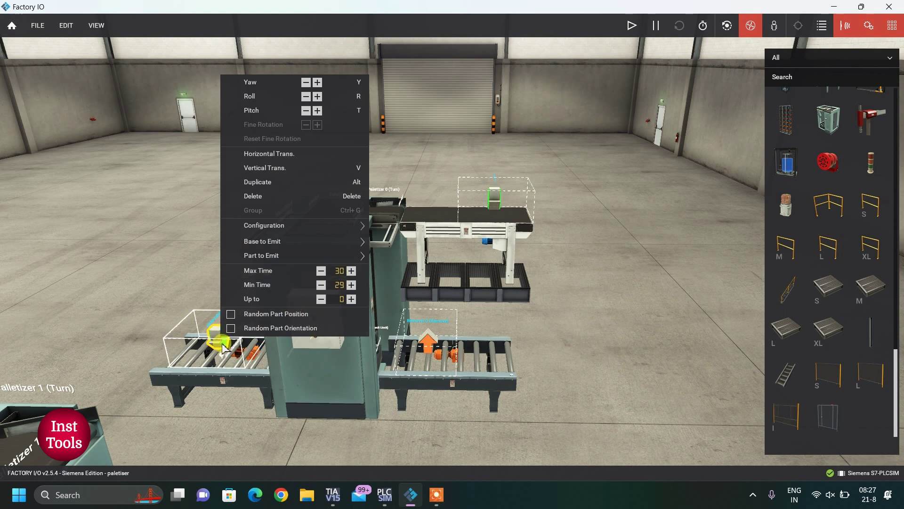
left_click(649, 303)
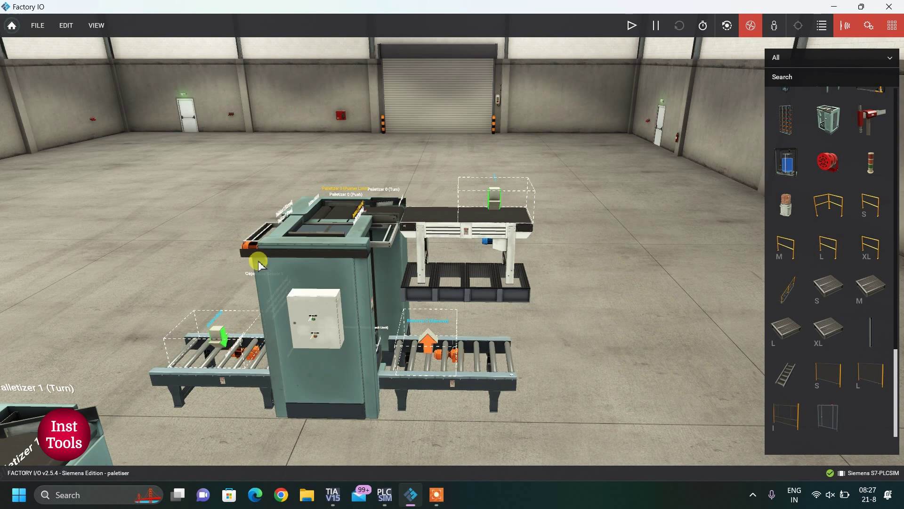
Step: Examine Capacitive Sensor 0 at the palletizer's infeed belt and Capacitive Sensor 1 on the side of its elevator frame
scroll(354, 237, "up", 6)
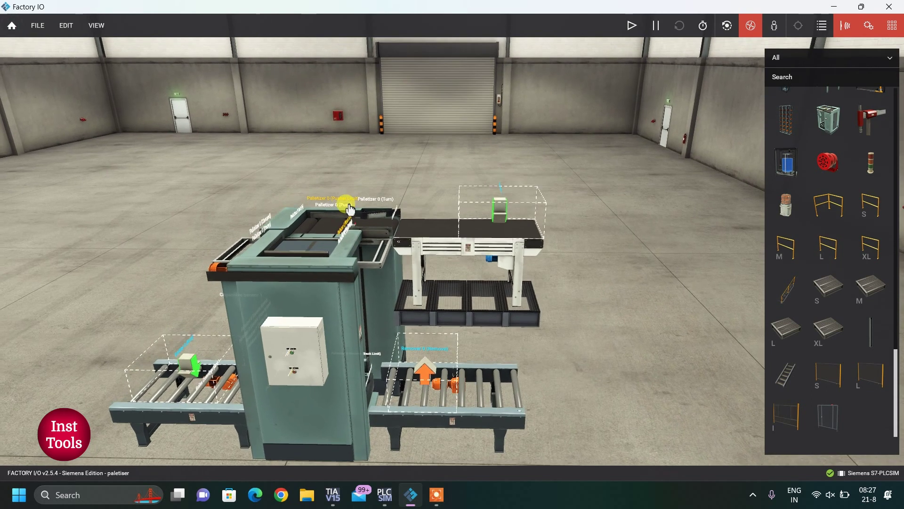
scroll(317, 209, "up", 4)
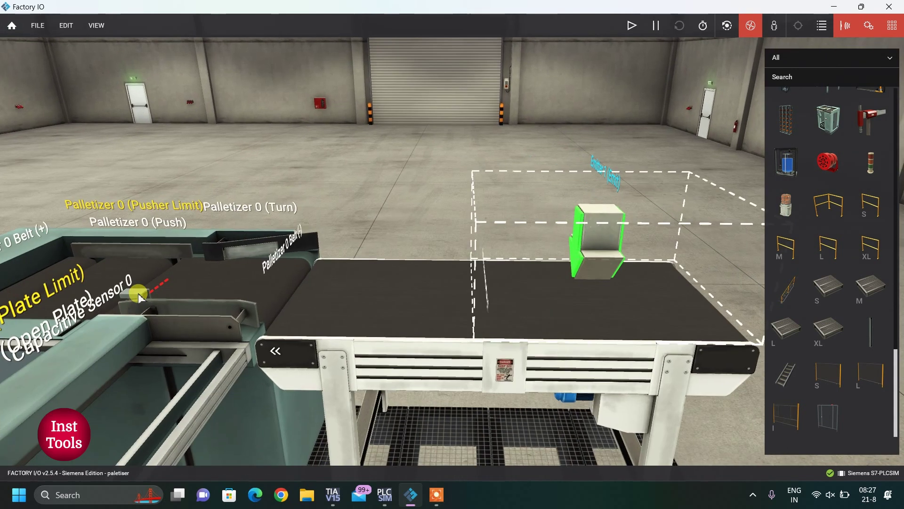
left_click_drag(143, 291, 217, 178)
right_click_drag(319, 174, 376, 174)
right_click_drag(393, 136, 359, 223)
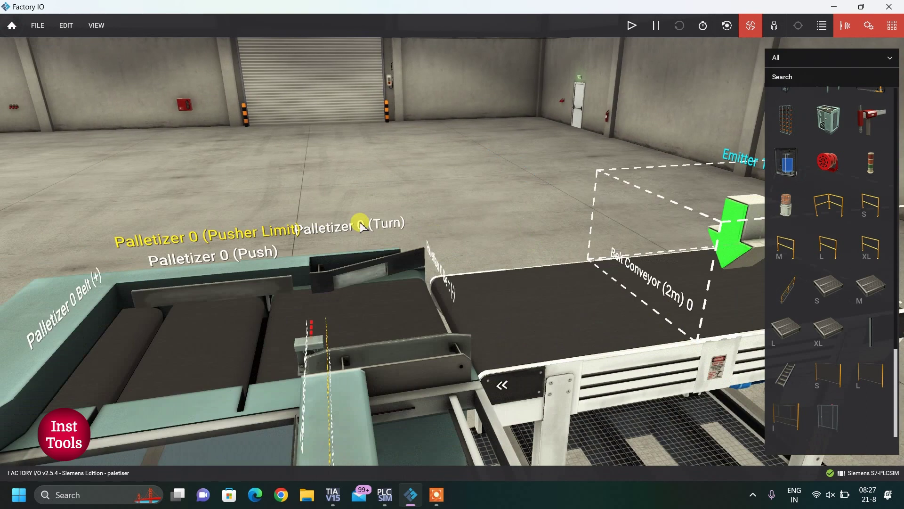
scroll(362, 227, "up", 10)
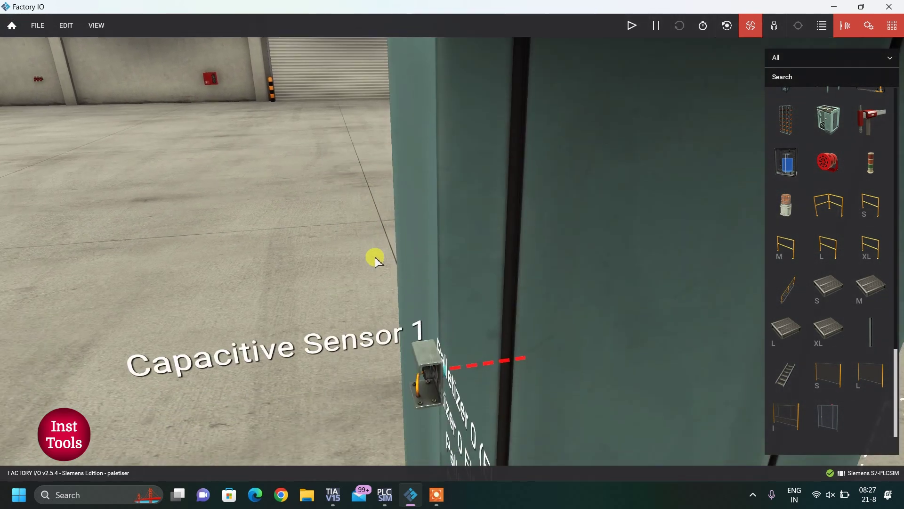
scroll(428, 352, "down", 5)
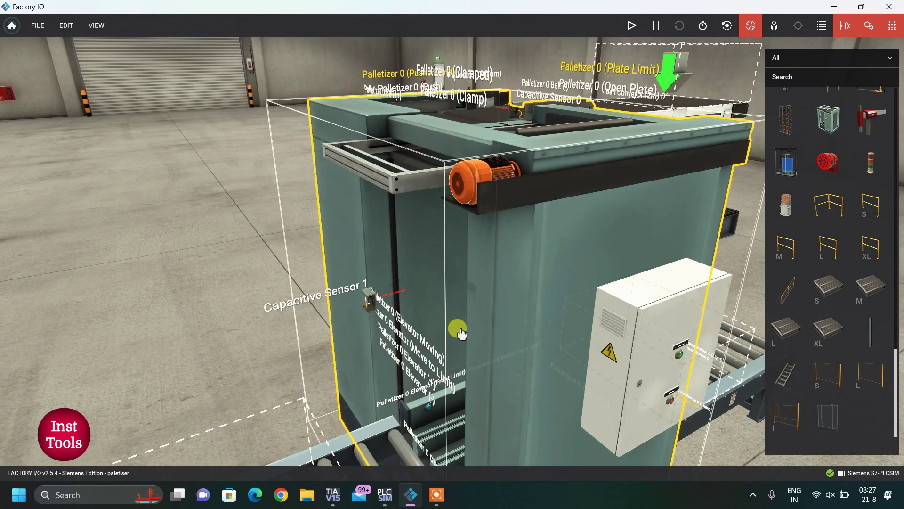
right_click_drag(460, 333, 300, 295)
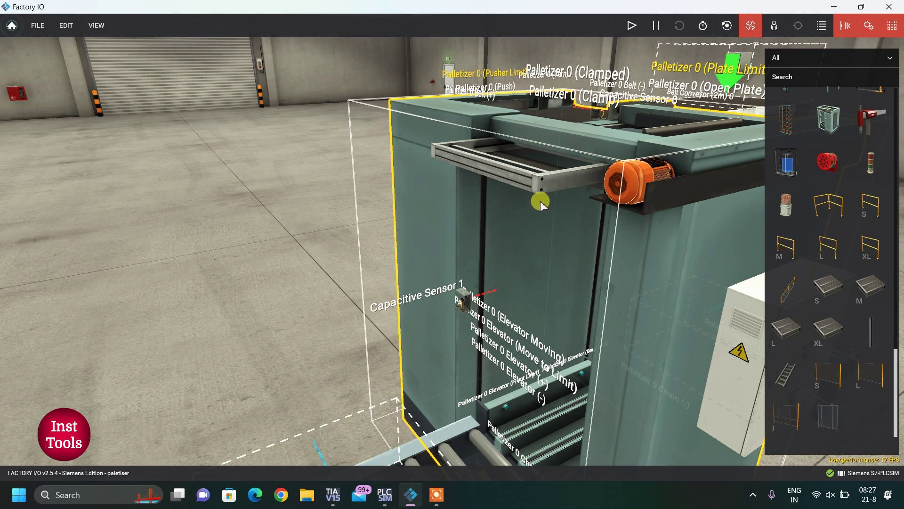
left_click(272, 258)
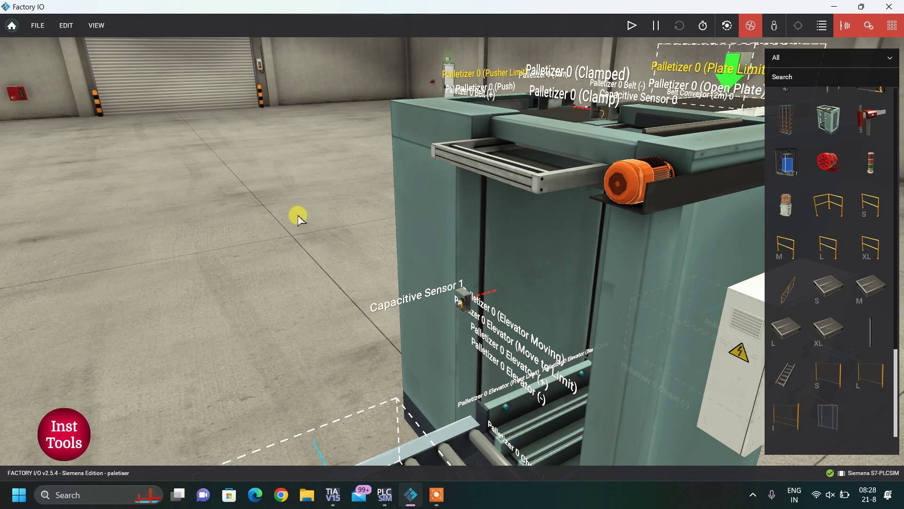
right_click_drag(298, 217, 251, 217)
scroll(251, 216, "down", 8)
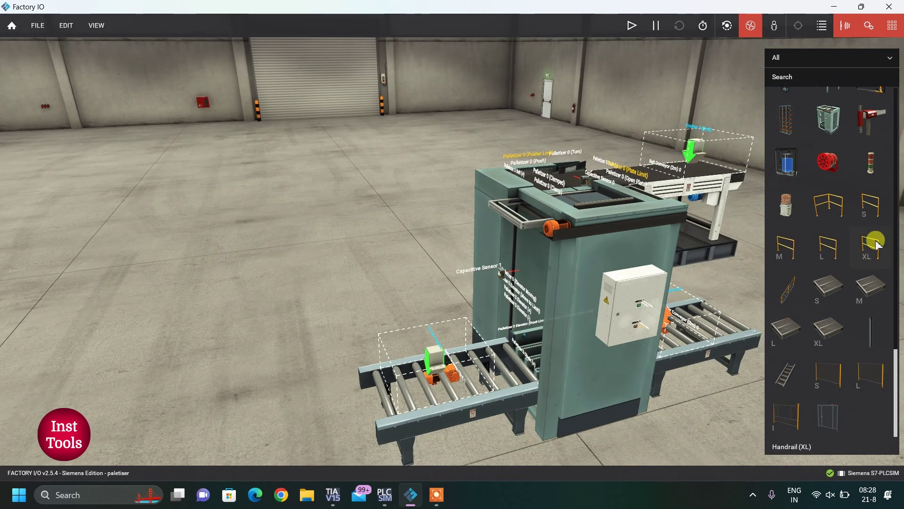
Step: Place a blank control box from the Operators parts upright beside the roller conveyor and raise it above the floor
scroll(876, 240, "up", 3)
left_click(813, 58)
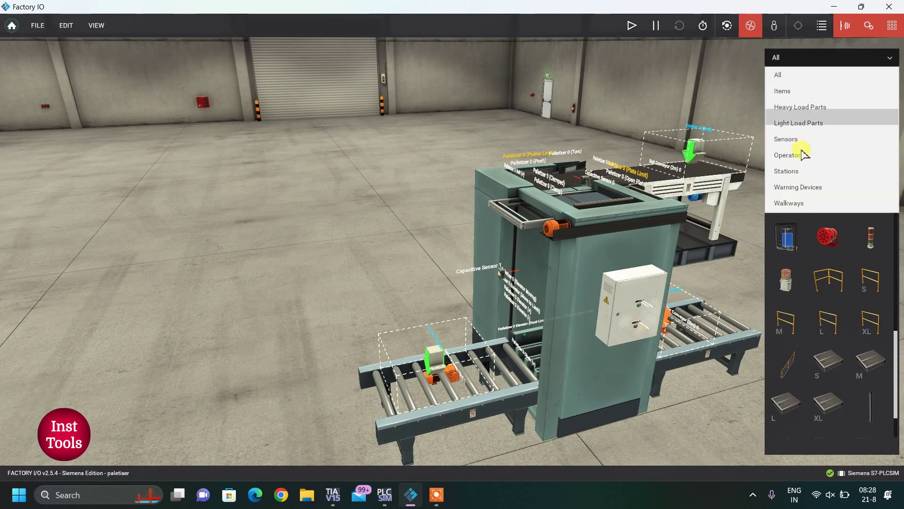
left_click(801, 153)
left_click_drag(871, 236, 247, 374)
key("t")
key("t")
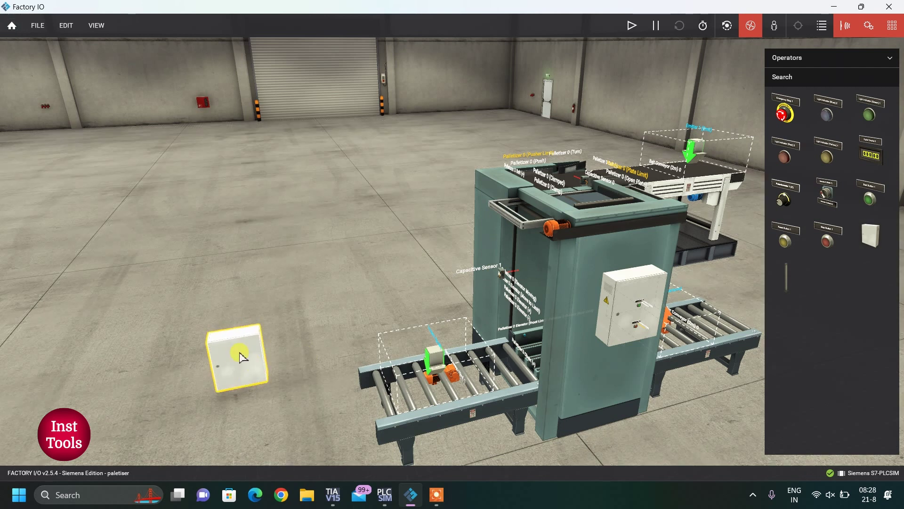
left_click_drag(241, 355, 245, 296)
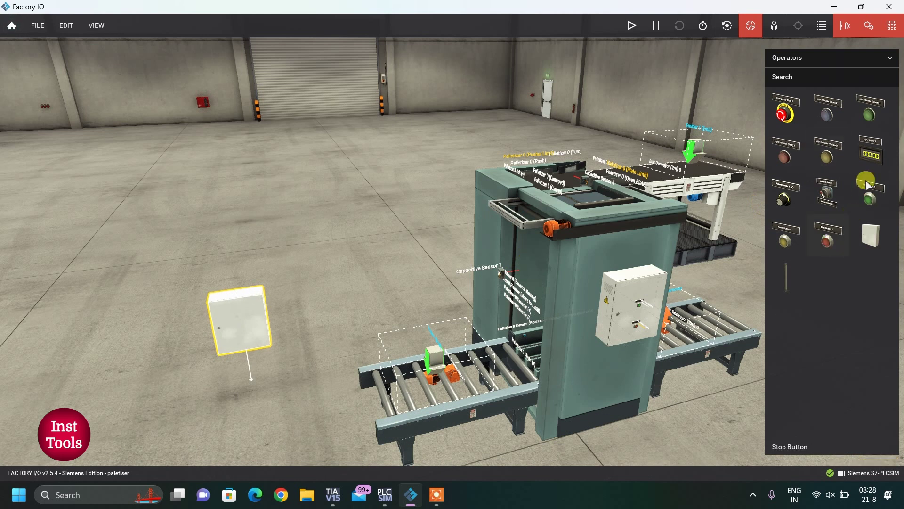
Step: Add a Start Button beside the blank control box, dock its tag and move the box behind the button
left_click_drag(872, 200, 236, 369)
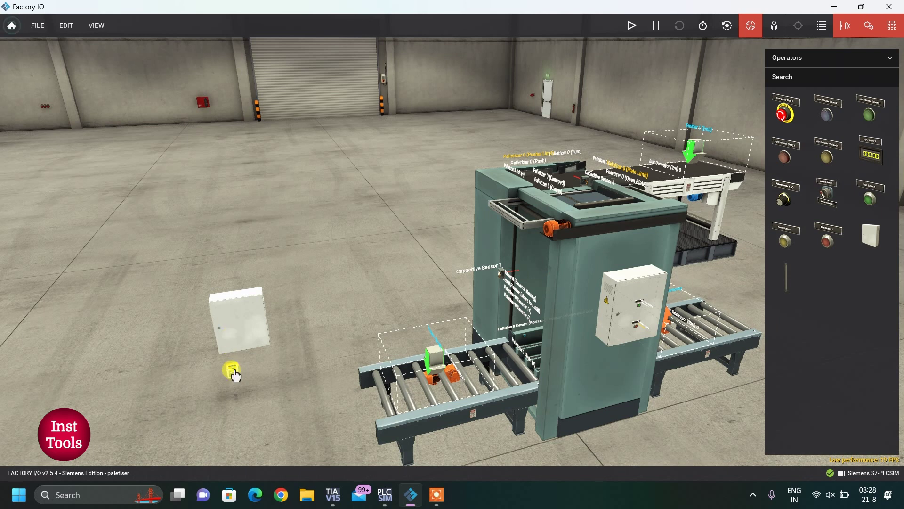
left_click(235, 375)
left_click_drag(233, 367, 234, 378)
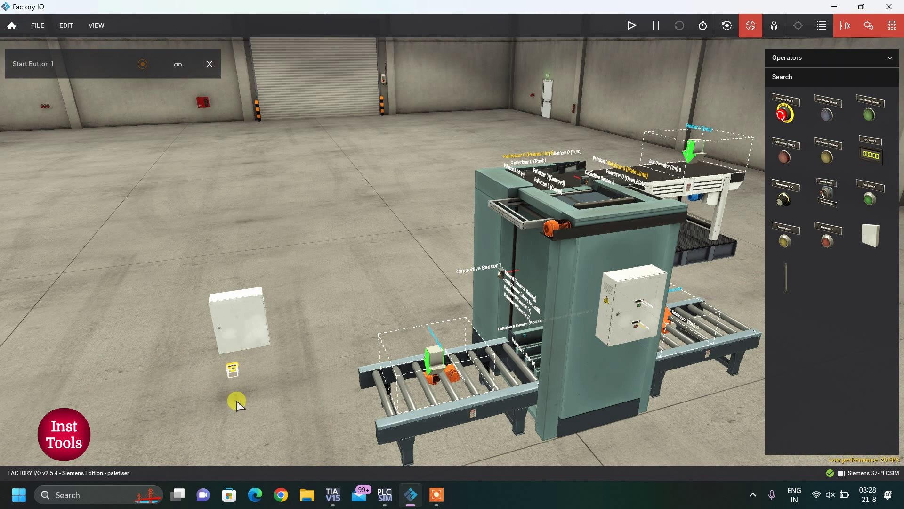
scroll(232, 340, "down", 1)
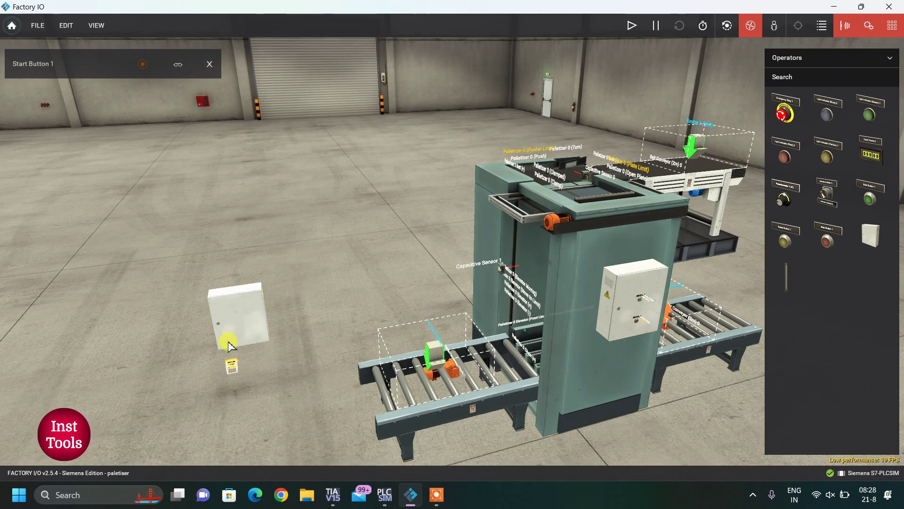
scroll(228, 341, "down", 3)
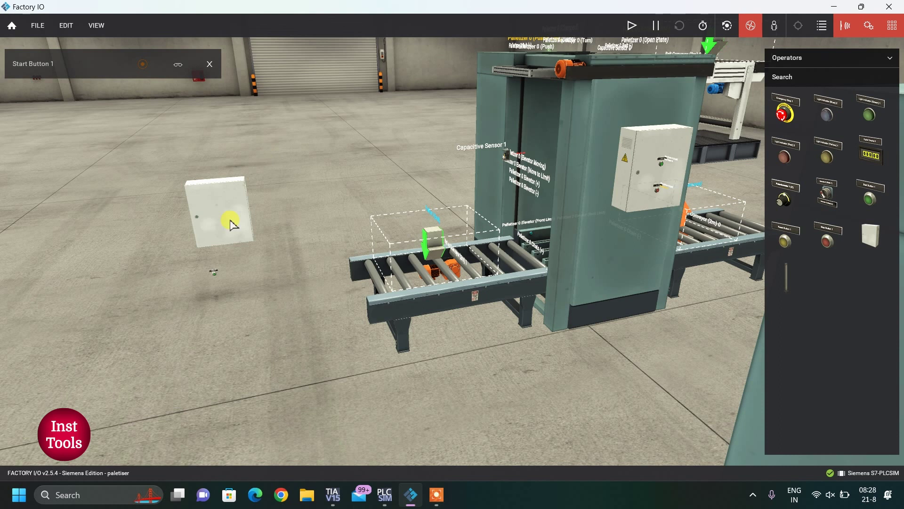
left_click_drag(217, 306, 226, 222)
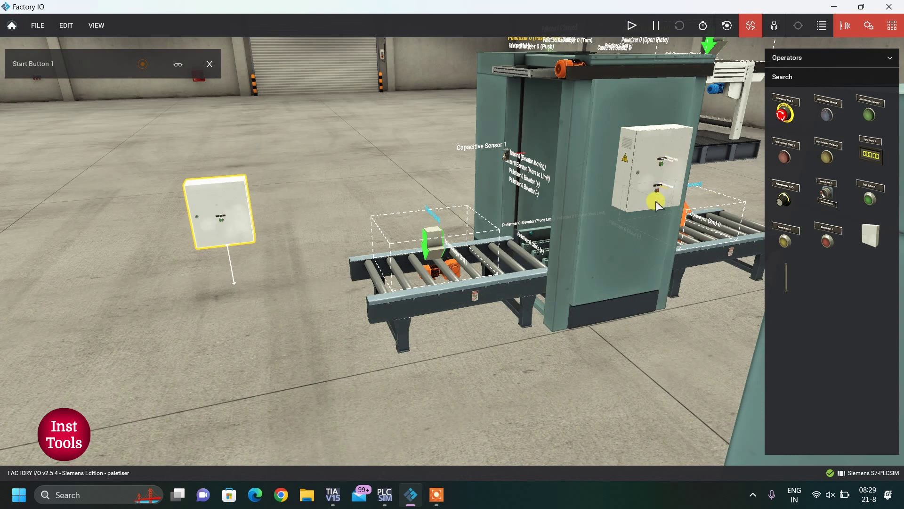
Step: Delete the blank control box, its start button and Palletizer 1 from the scene
key("Delete")
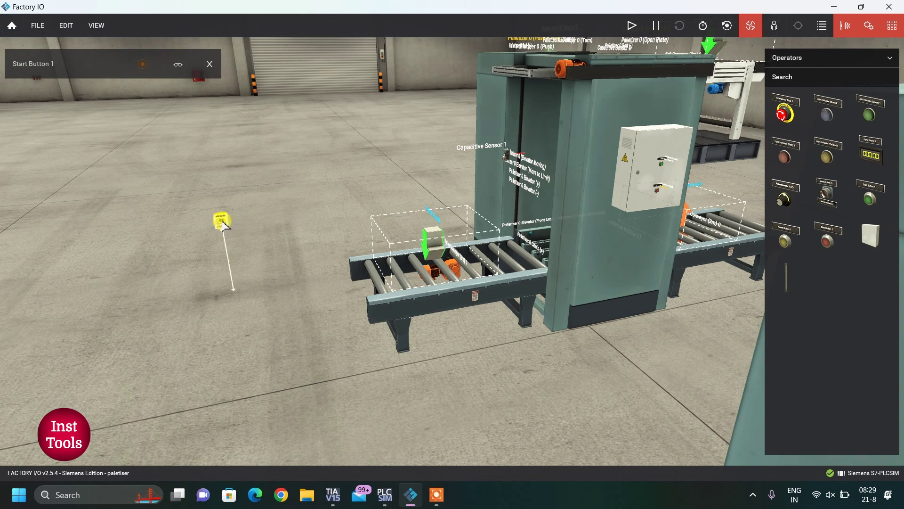
key("Delete")
scroll(376, 333, "down", 3)
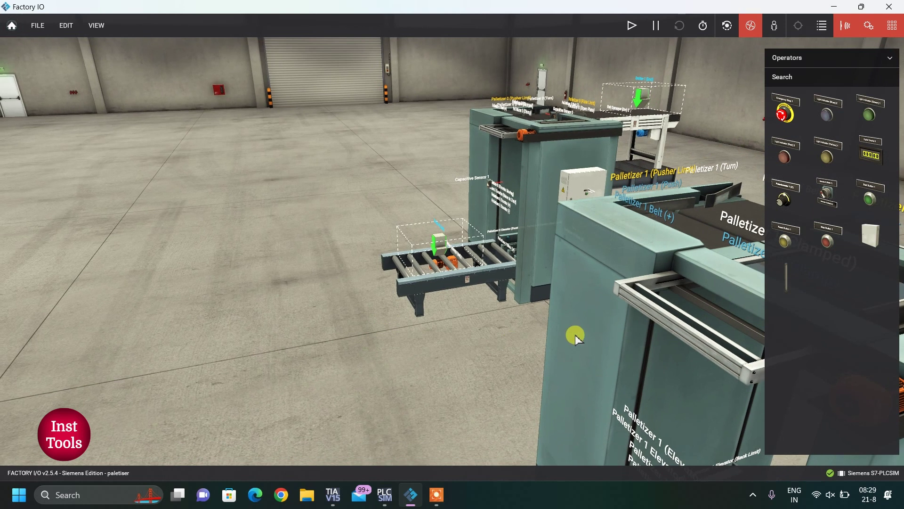
left_click(587, 335)
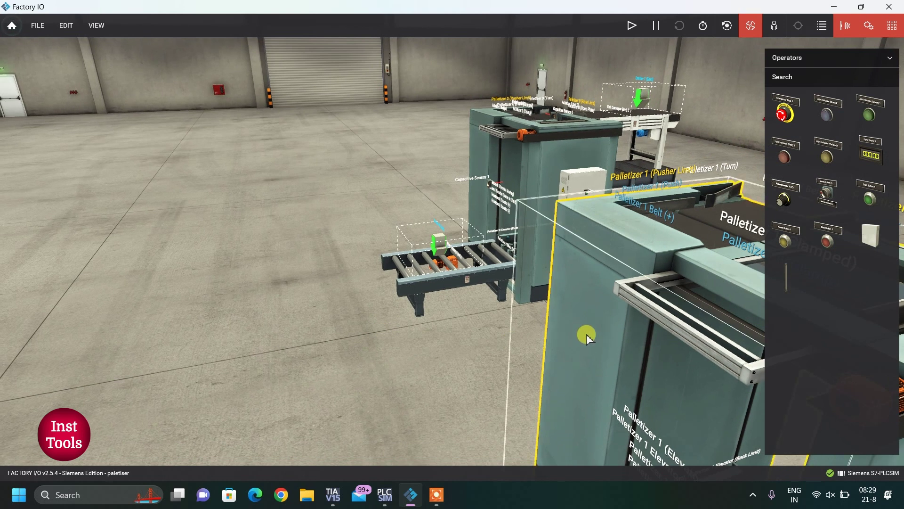
key("Delete")
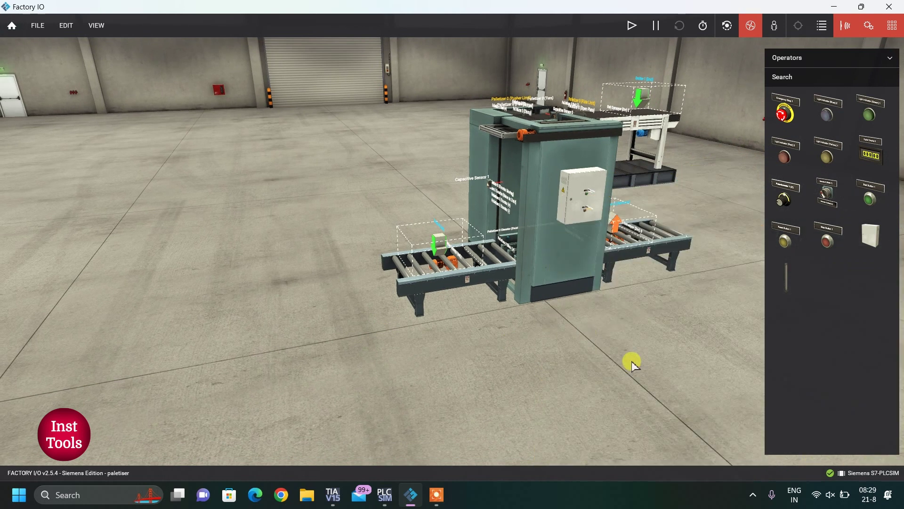
Step: Dock the Palletizer 0 (Elevator Moving) sensor tag and minimize the application window
right_click_drag(632, 363, 609, 328)
middle_click_drag(609, 327, 555, 312)
scroll(555, 312, "up", 3)
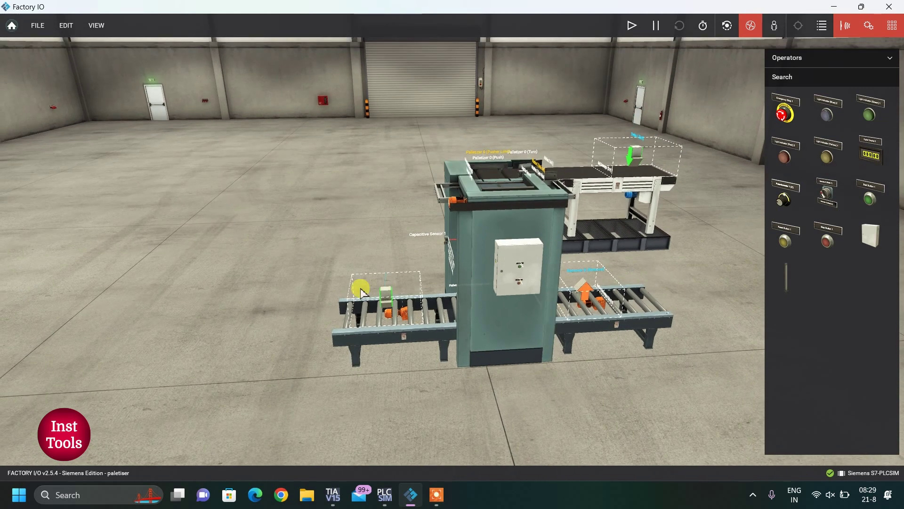
right_click_drag(347, 205, 452, 248)
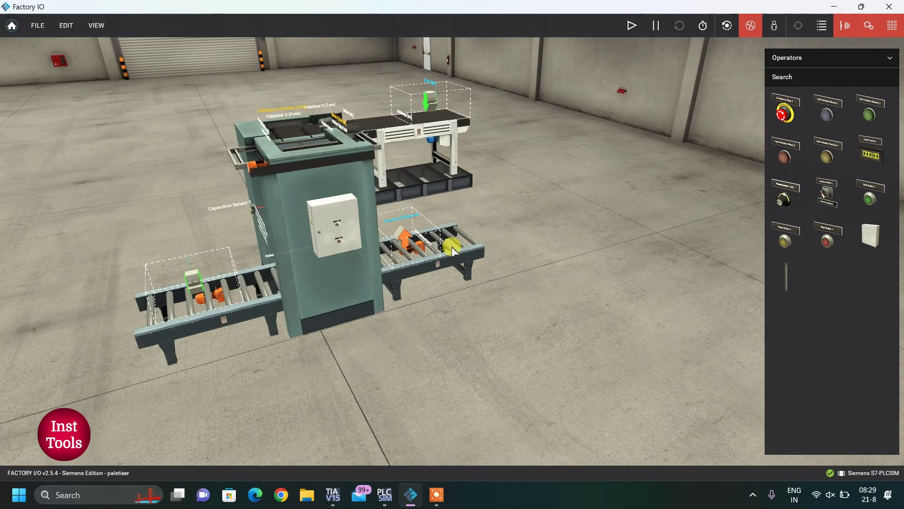
key("a")
scroll(448, 230, "up", 1)
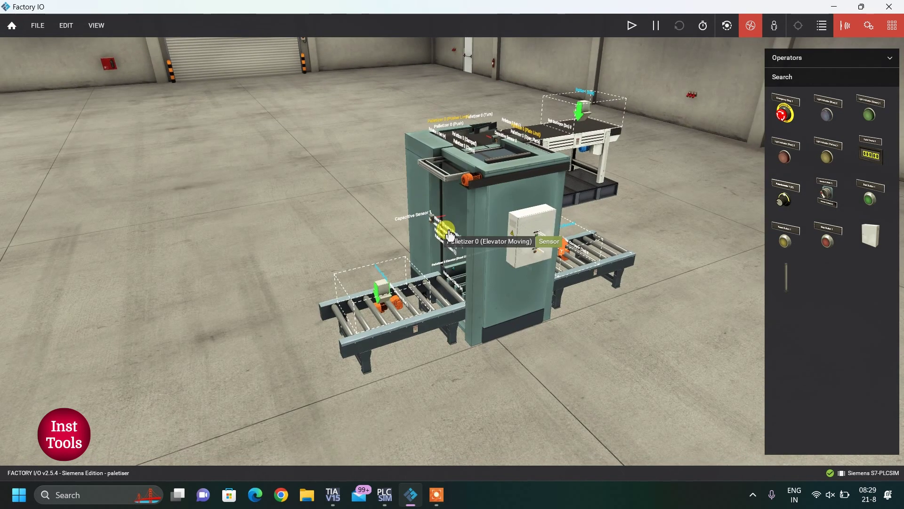
left_click(448, 231)
scroll(448, 231, "up", 2)
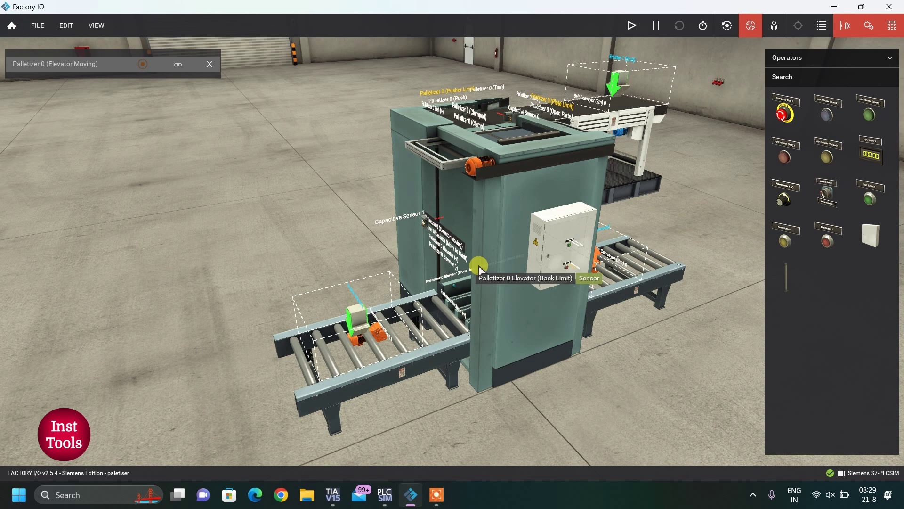
left_click(834, 7)
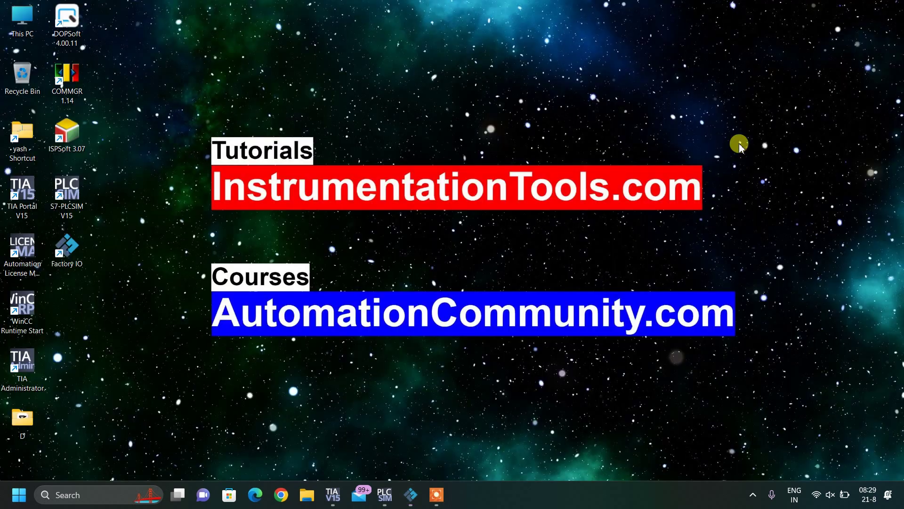